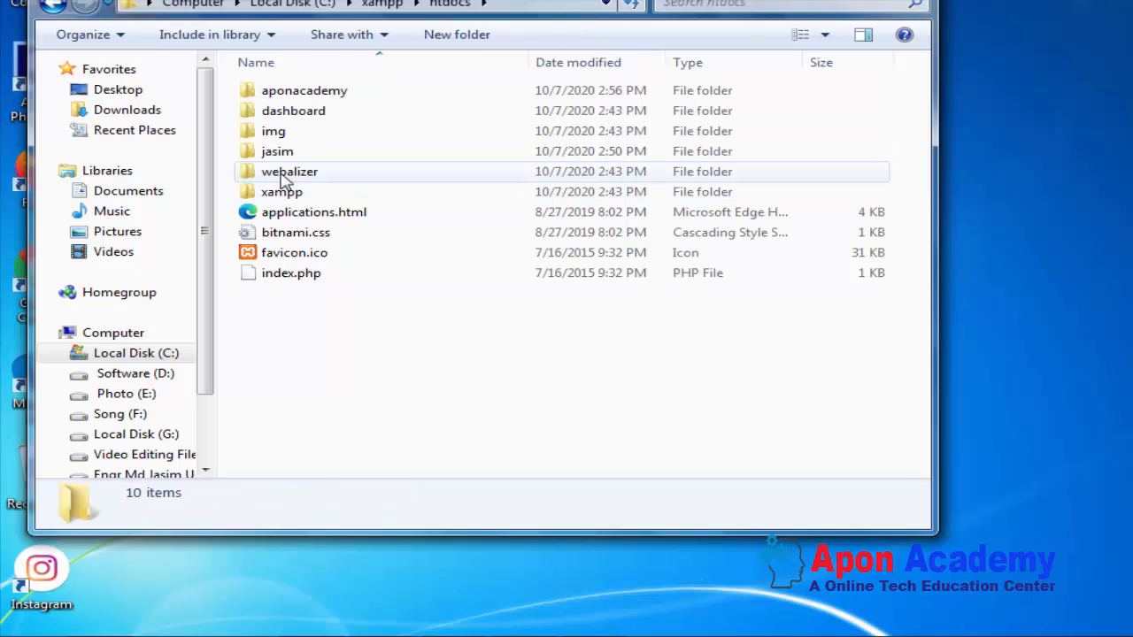
# - Open the aponacademy folder in htdocs, then return to the browser and show the downloaded wordpress-5.5.1.zip in its folder
pyautogui.doubleClick(300, 96)
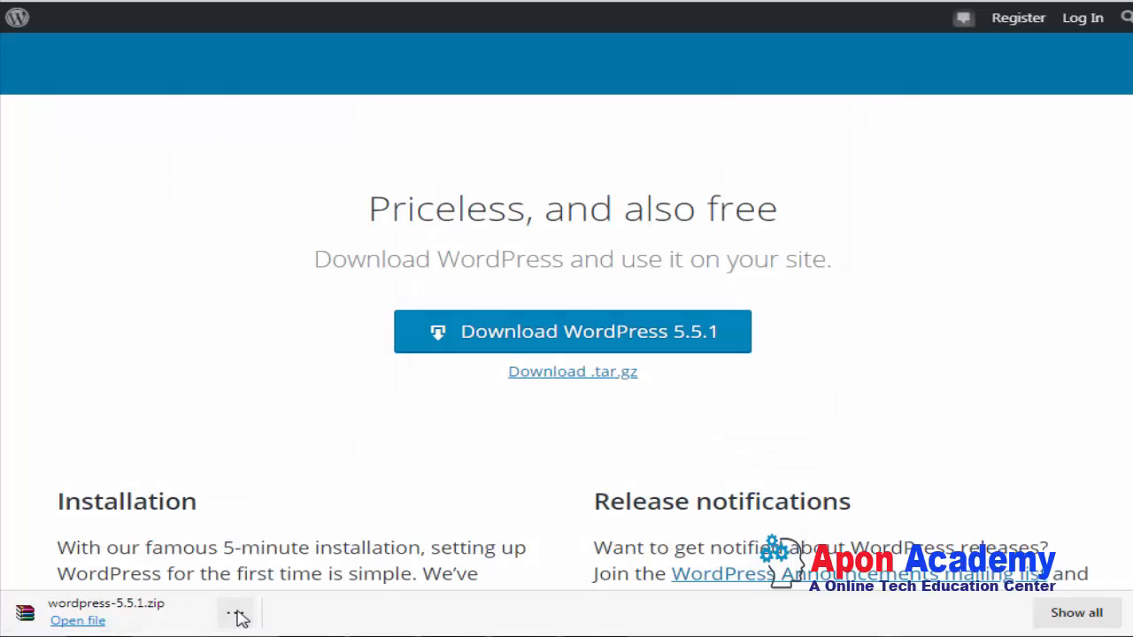
pyautogui.click(237, 614)
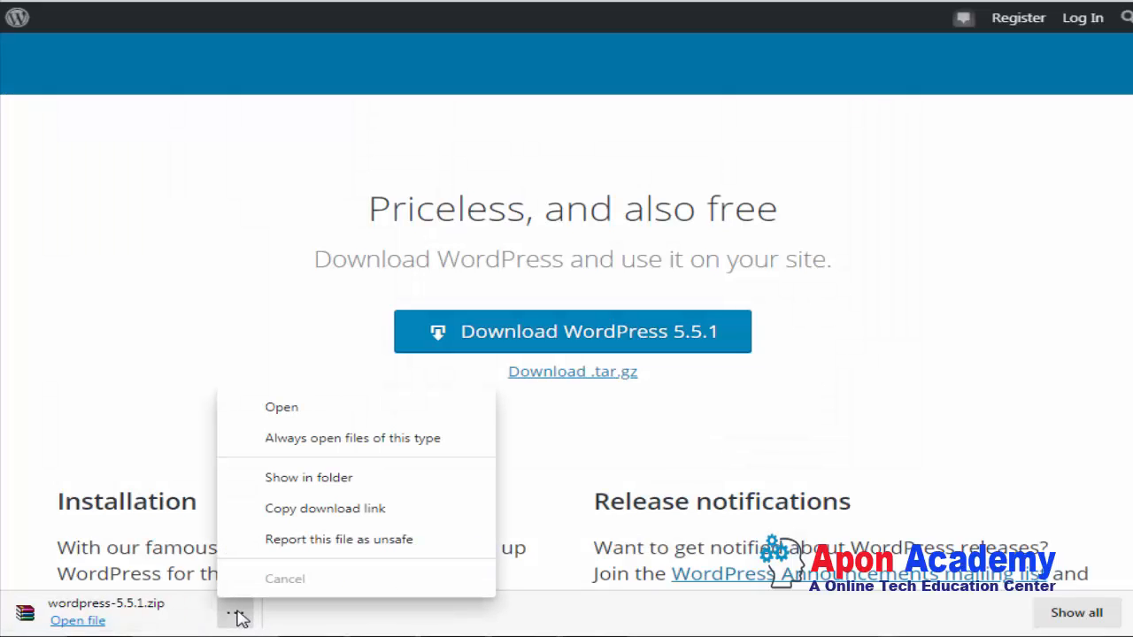
pyautogui.click(322, 479)
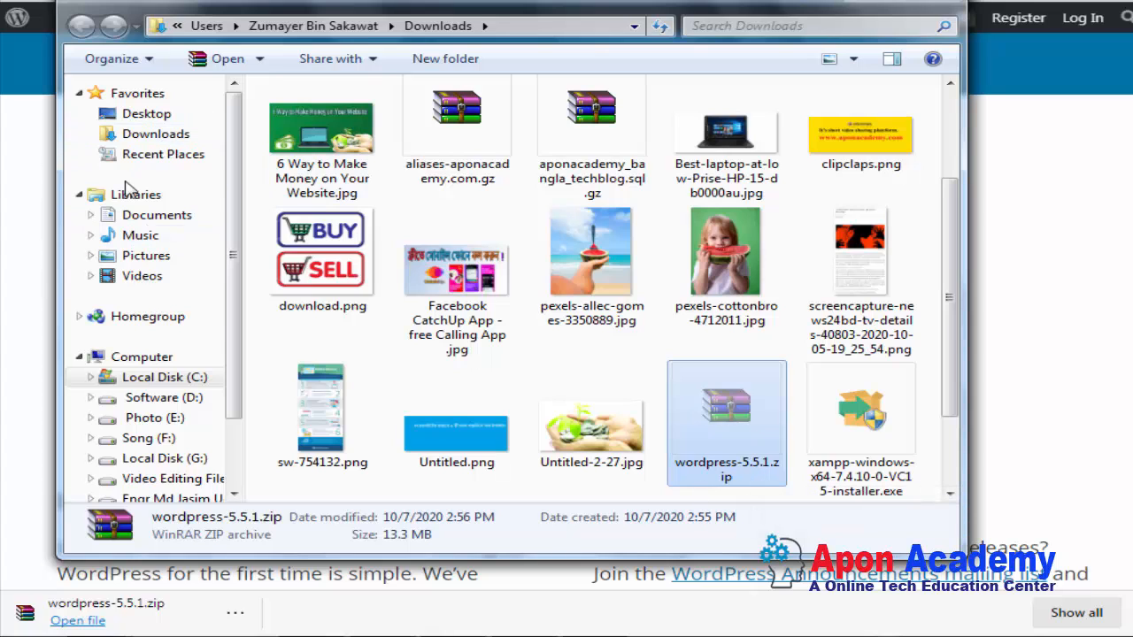
# - Move wordpress-5.5.1.zip from Downloads into the htdocs folder of xampp on Local Disk (C:)
pyautogui.click(144, 379)
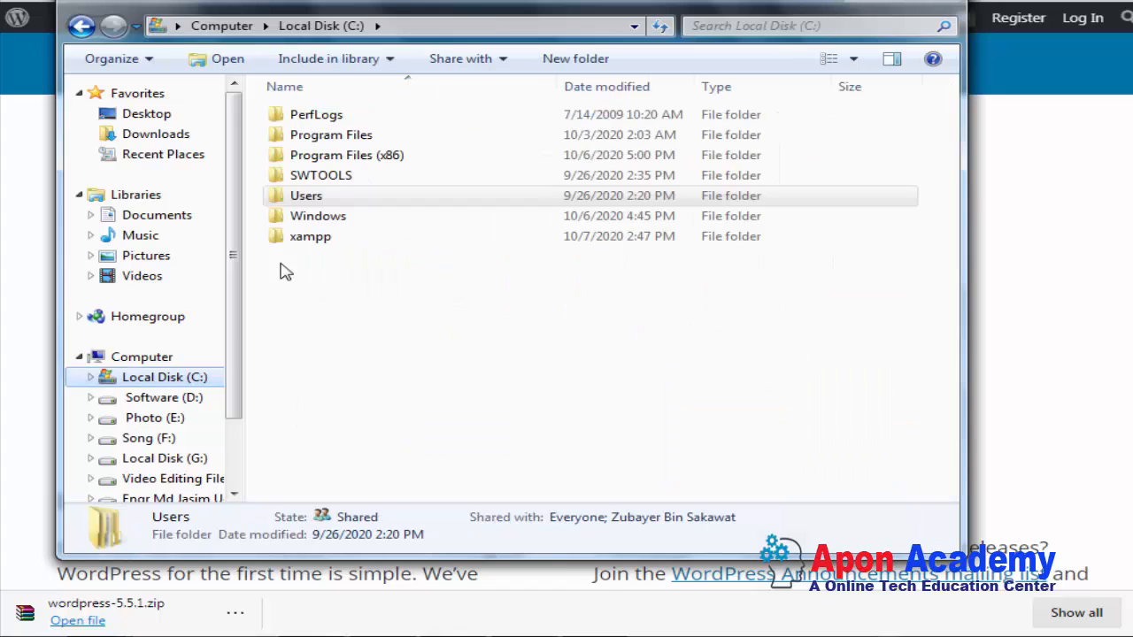
pyautogui.doubleClick(324, 245)
pyautogui.click(320, 218)
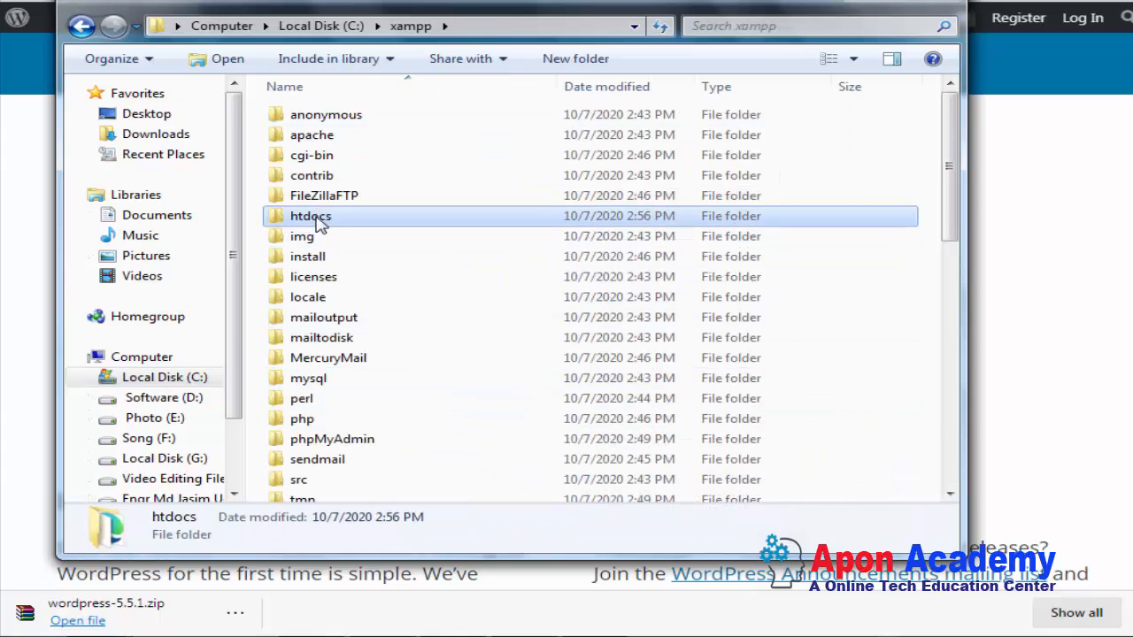
pyautogui.doubleClick(320, 217)
pyautogui.hotkey('ctrl', 'v')
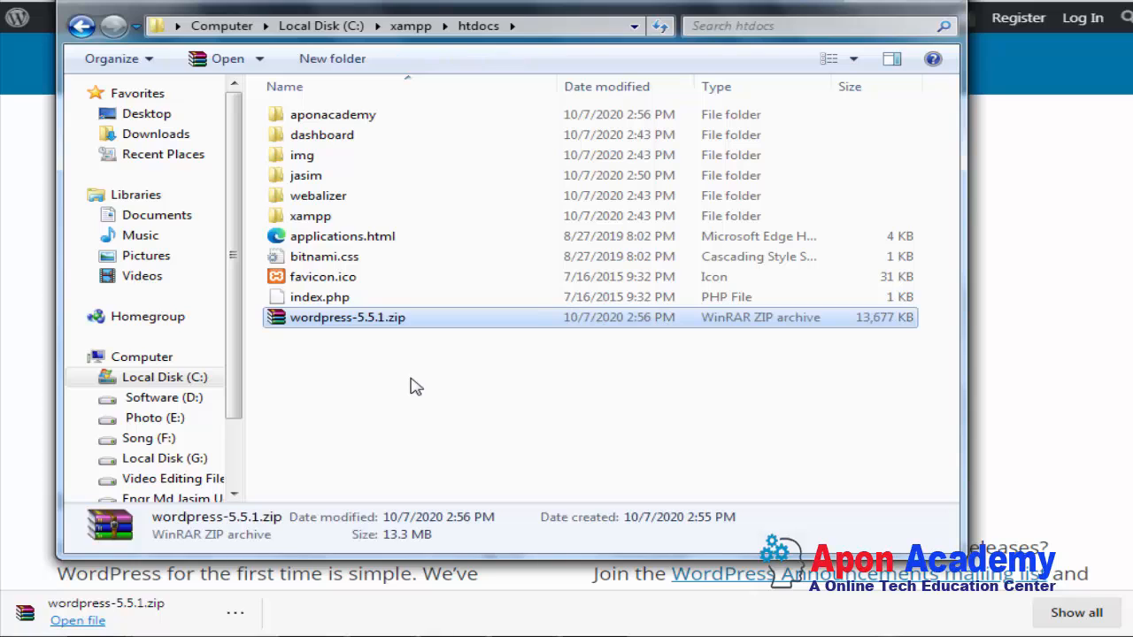
pyautogui.click(425, 414)
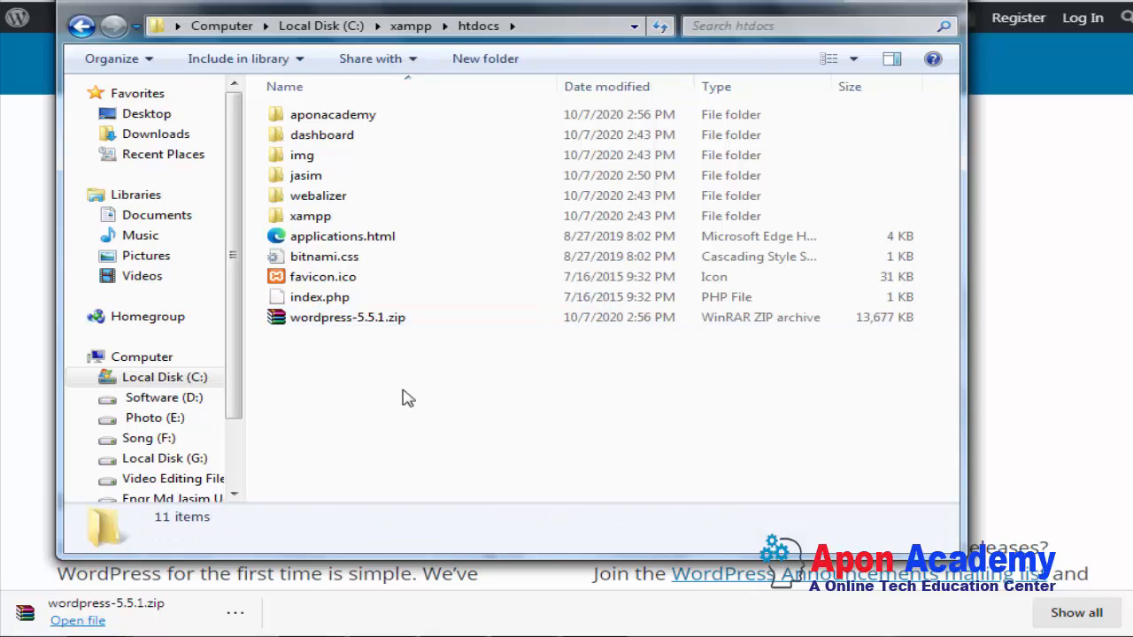
# - Copy wordpress-5.5.1.zip from htdocs into the aponacademy folder
pyautogui.click(345, 321)
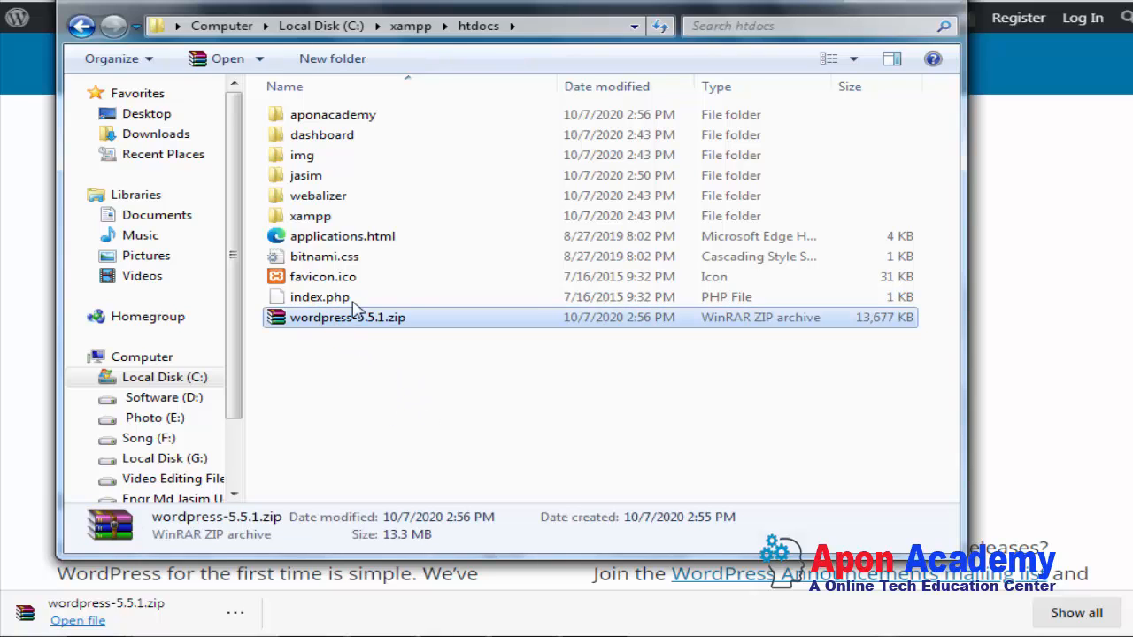
pyautogui.doubleClick(337, 117)
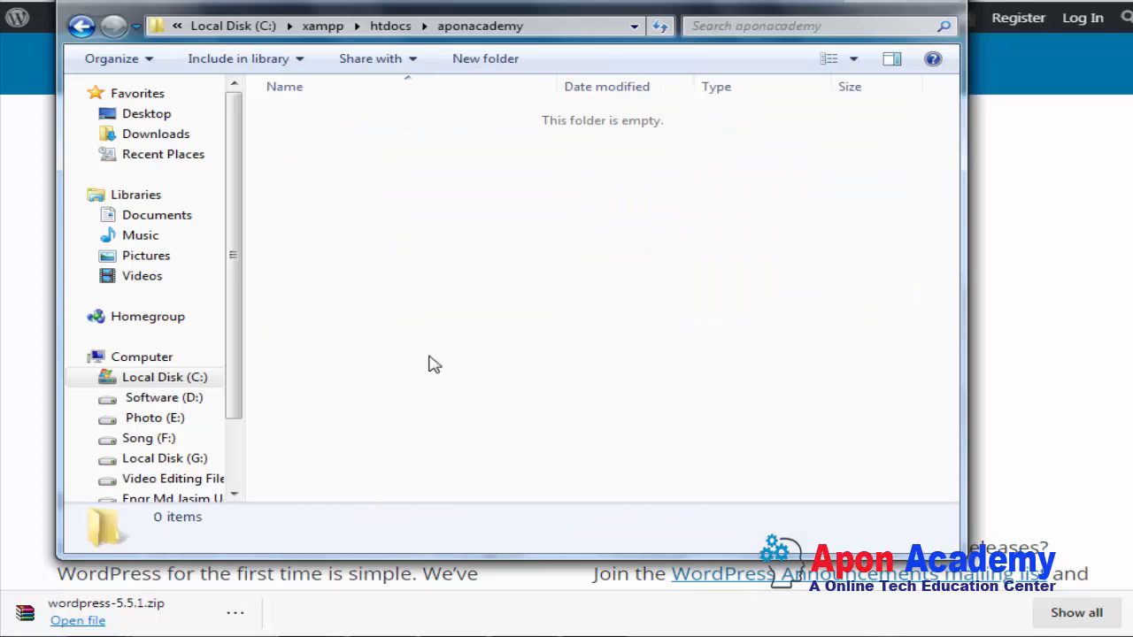
pyautogui.hotkey('ctrl', 'v')
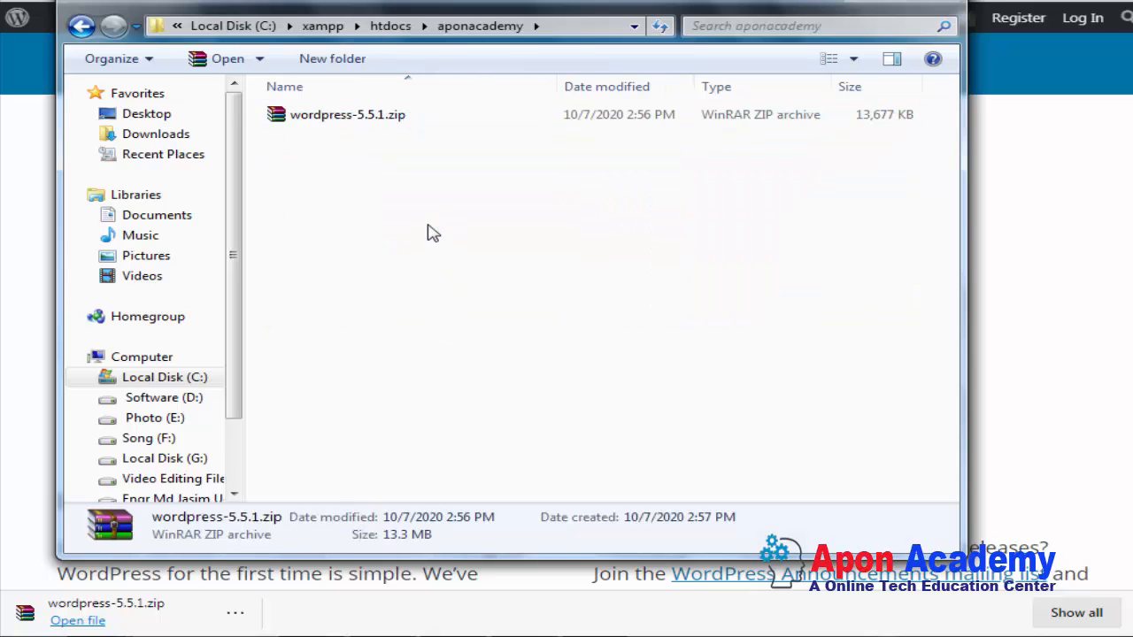
pyautogui.click(429, 229)
# - Extract wordpress-5.5.1.zip inside the aponacademy folder into a wordpress-5.5.1 subfolder
pyautogui.click(311, 117)
pyautogui.rightClick(310, 117)
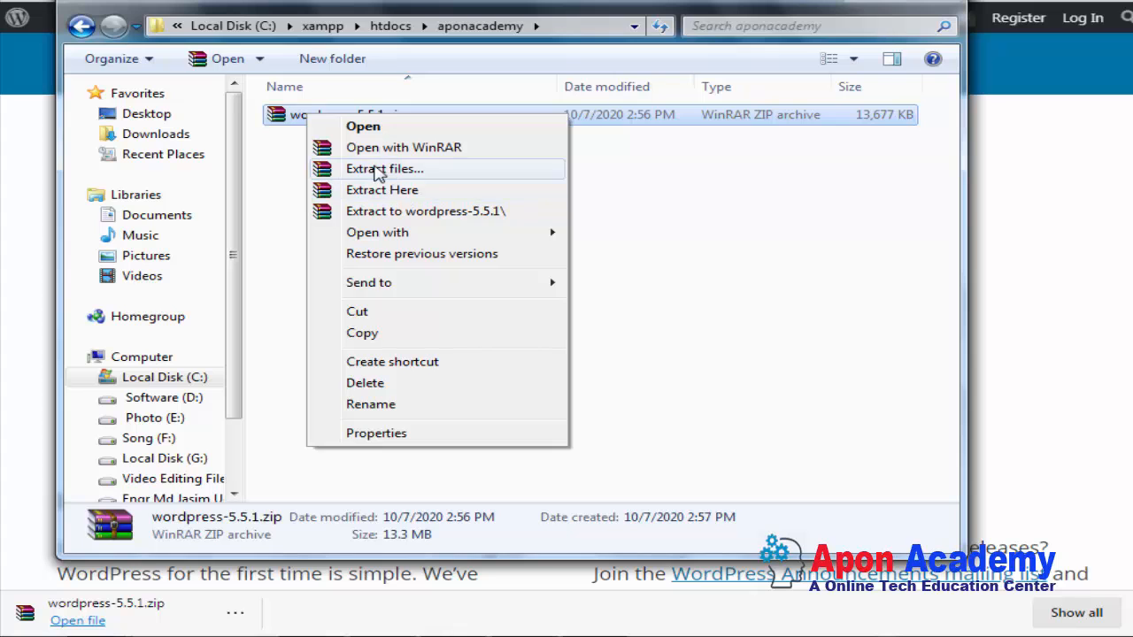
pyautogui.click(380, 168)
pyautogui.click(655, 489)
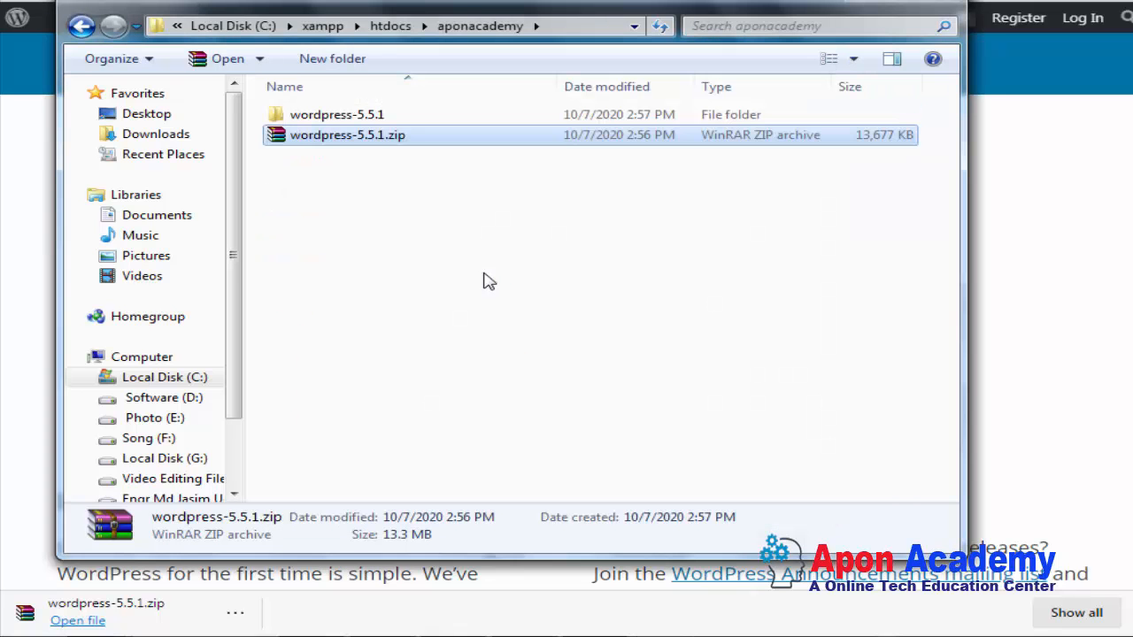
pyautogui.click(496, 280)
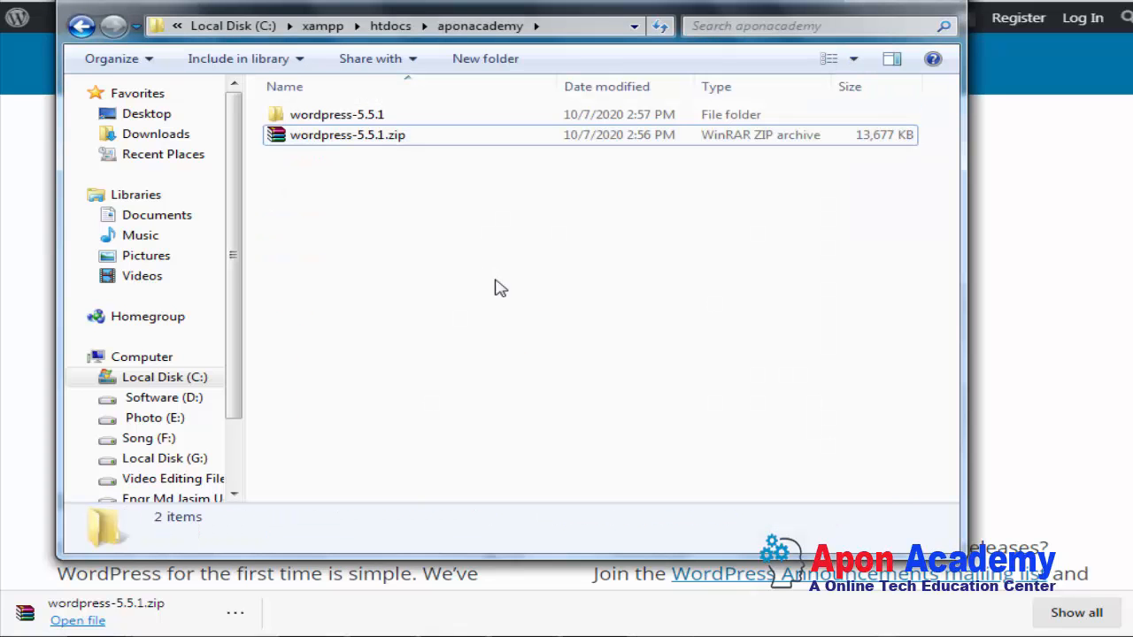
# - Delete wordpress-5.5.1.zip from the aponacademy folder and confirm moving it to the Recycle Bin
pyautogui.click(338, 140)
pyautogui.press('Delete')
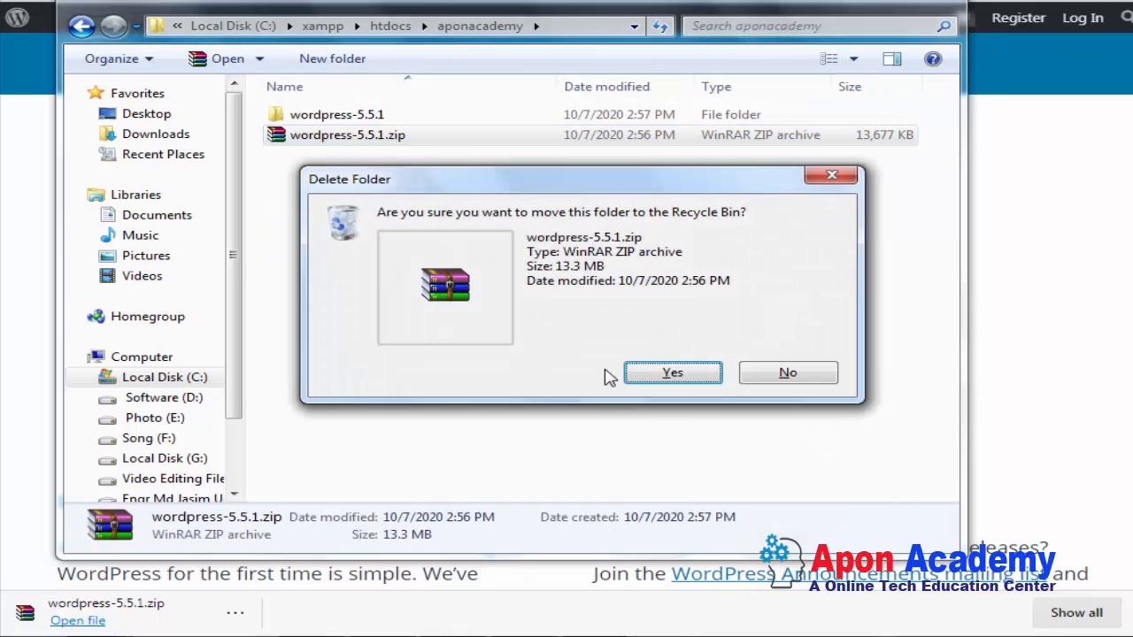
pyautogui.click(669, 375)
# - Move all files and folders from wordpress-5.5.1\wordpress up into the aponacademy folder
pyautogui.doubleClick(301, 121)
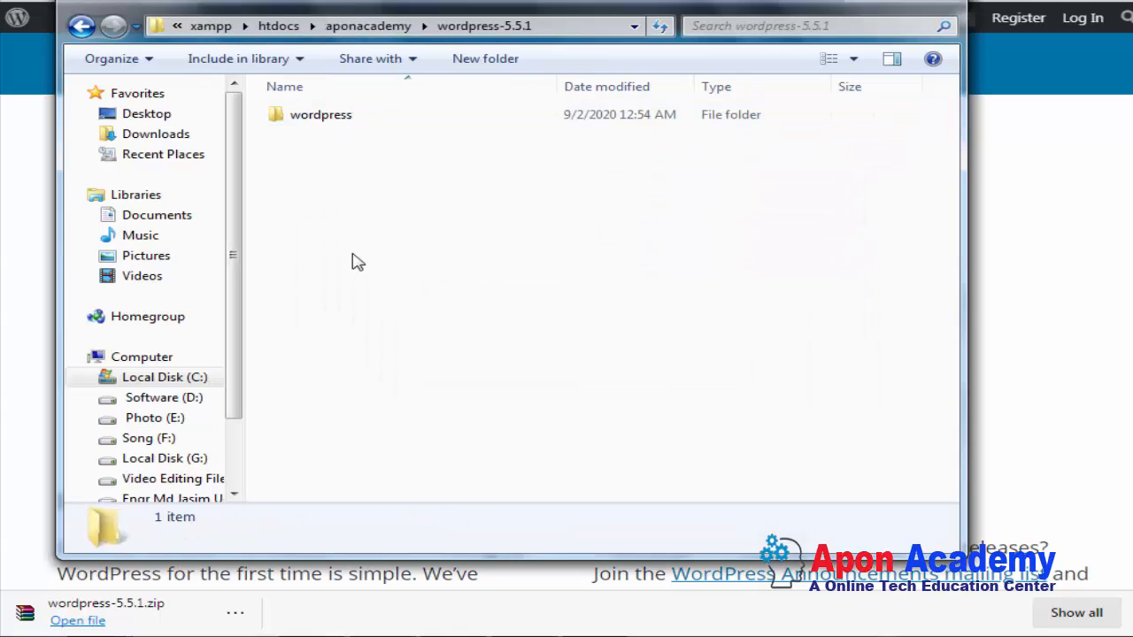
pyautogui.doubleClick(316, 116)
pyautogui.click(374, 344)
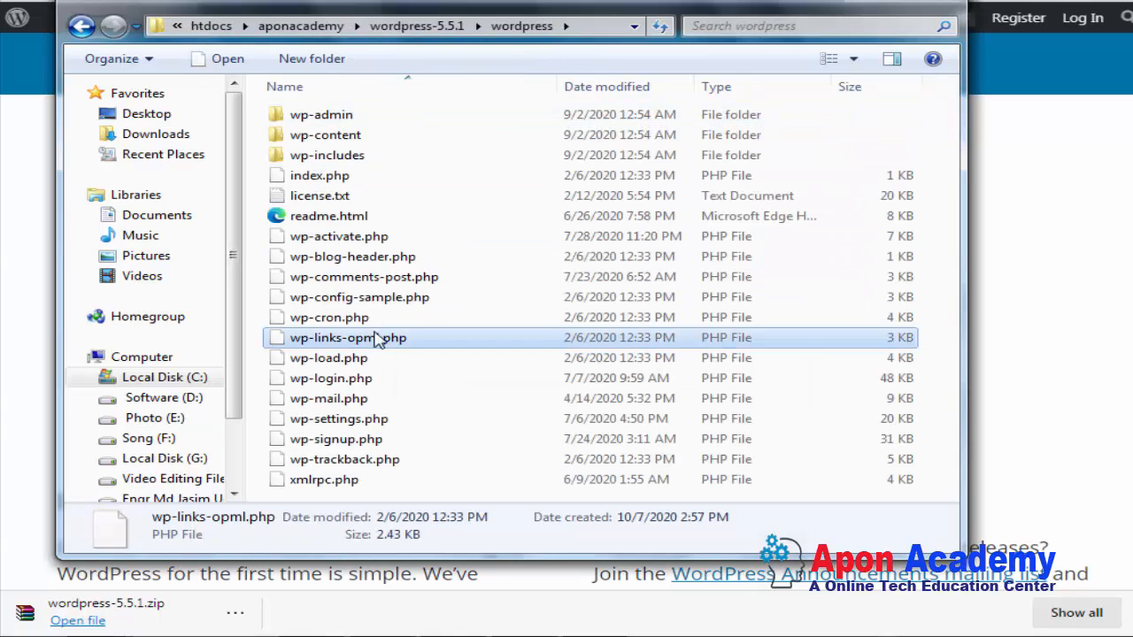
pyautogui.hotkey('ctrl', 'a')
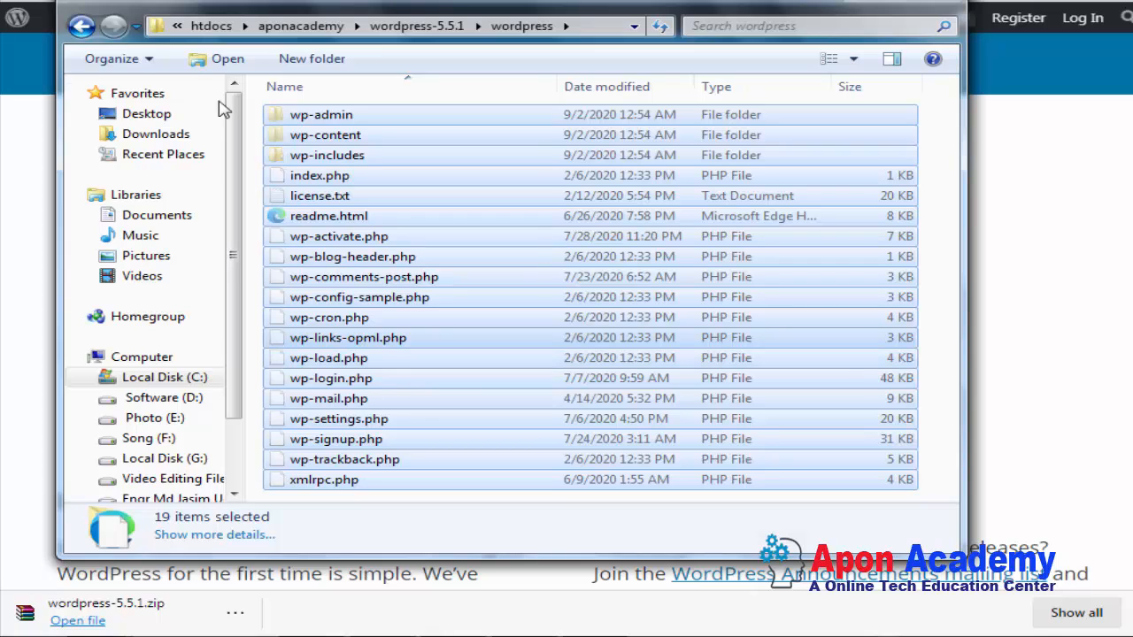
pyautogui.click(82, 27)
pyautogui.click(82, 26)
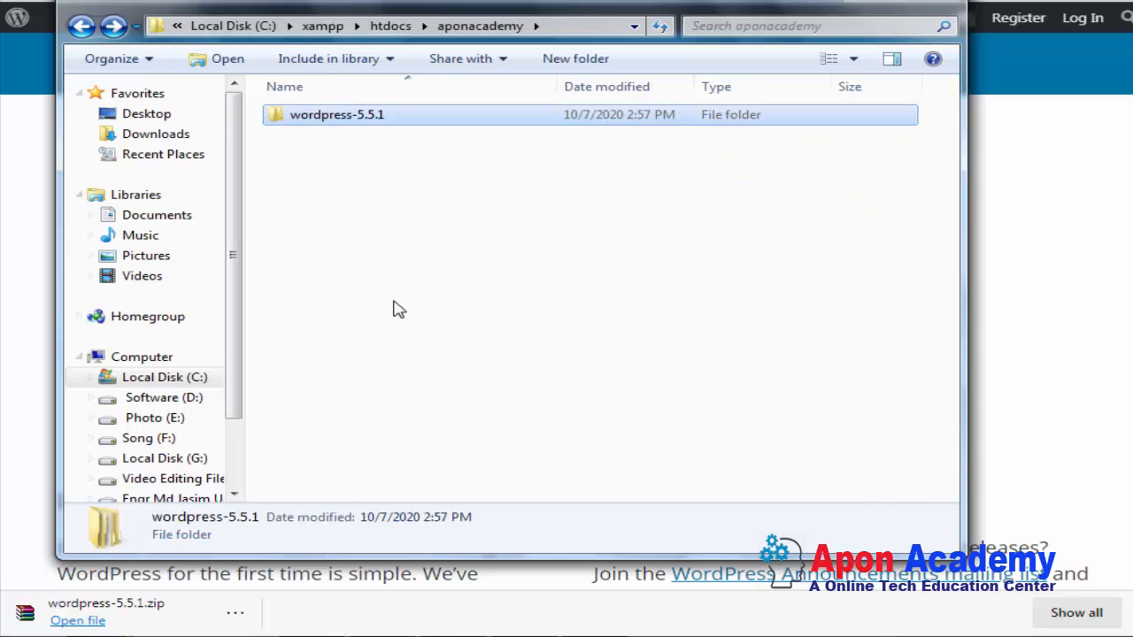
pyautogui.click(447, 294)
pyautogui.hotkey('ctrl', 'v')
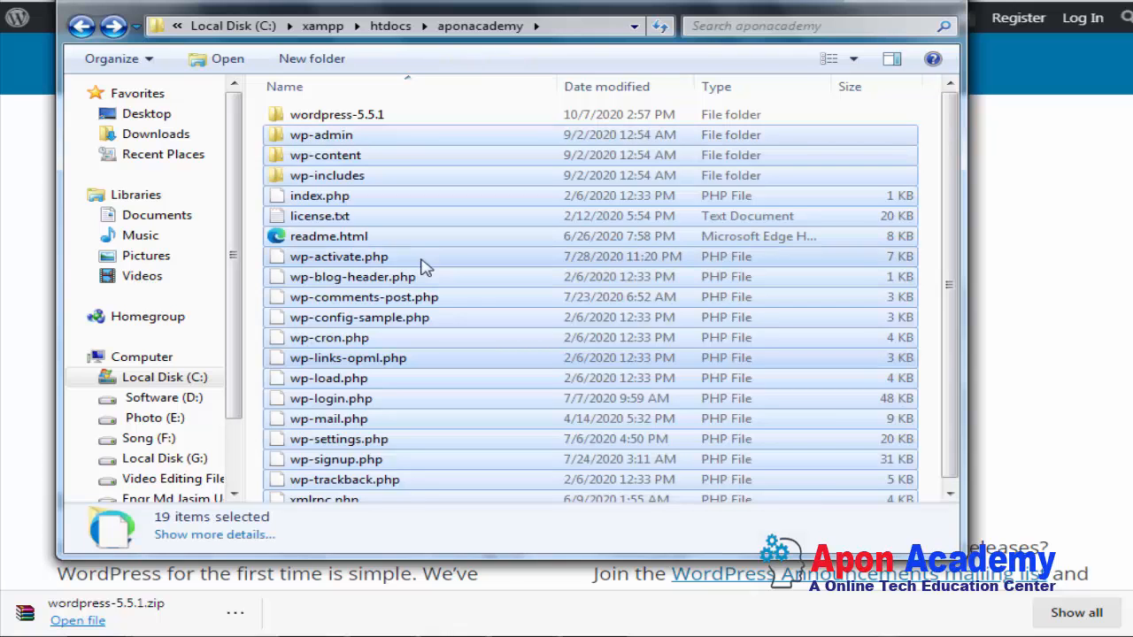
# - Delete the leftover wordpress-5.5.1 folder from aponacademy and close the file window
pyautogui.click(350, 121)
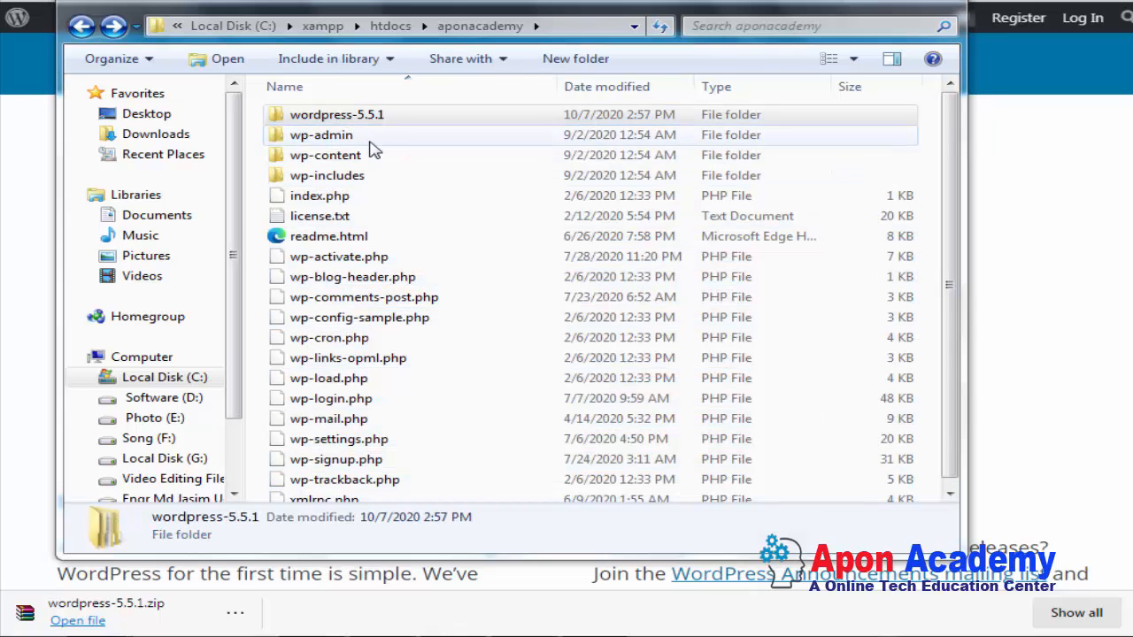
pyautogui.press('Delete')
pyautogui.click(689, 379)
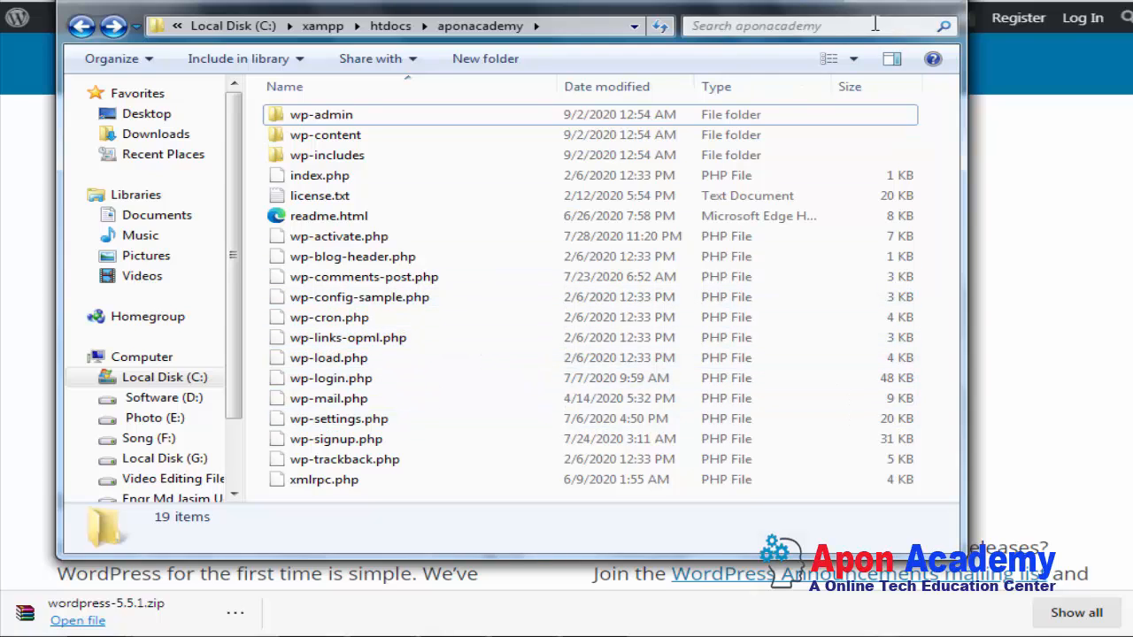
pyautogui.click(943, 4)
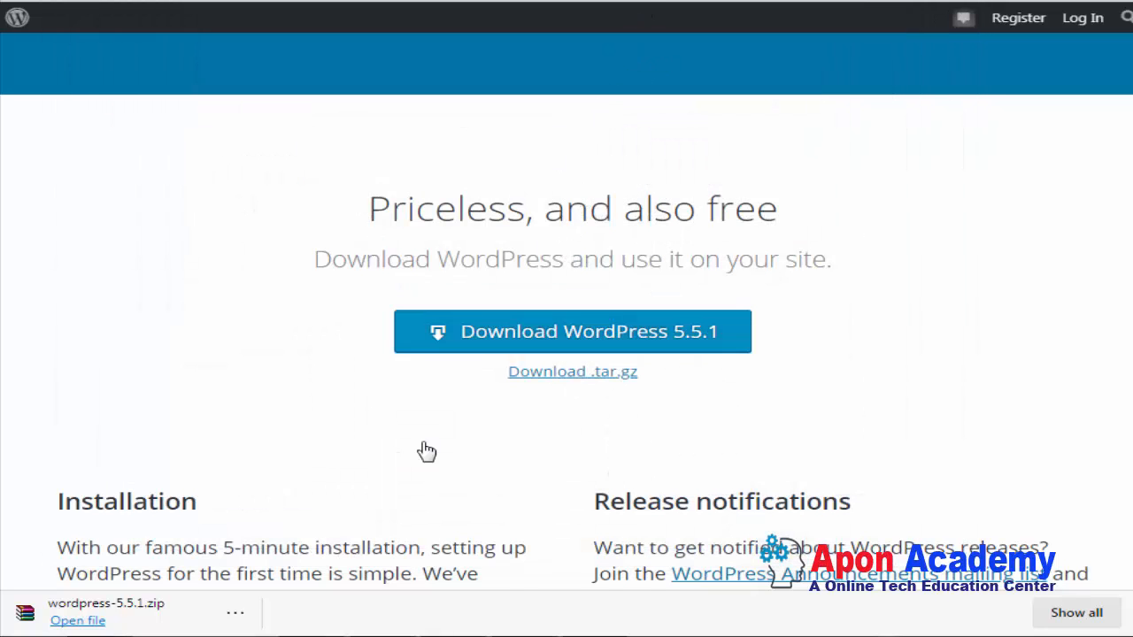
# - Switch to the XAMPP Control Panel and open phpMyAdmin through the MySQL module's admin page
pyautogui.click(430, 630)
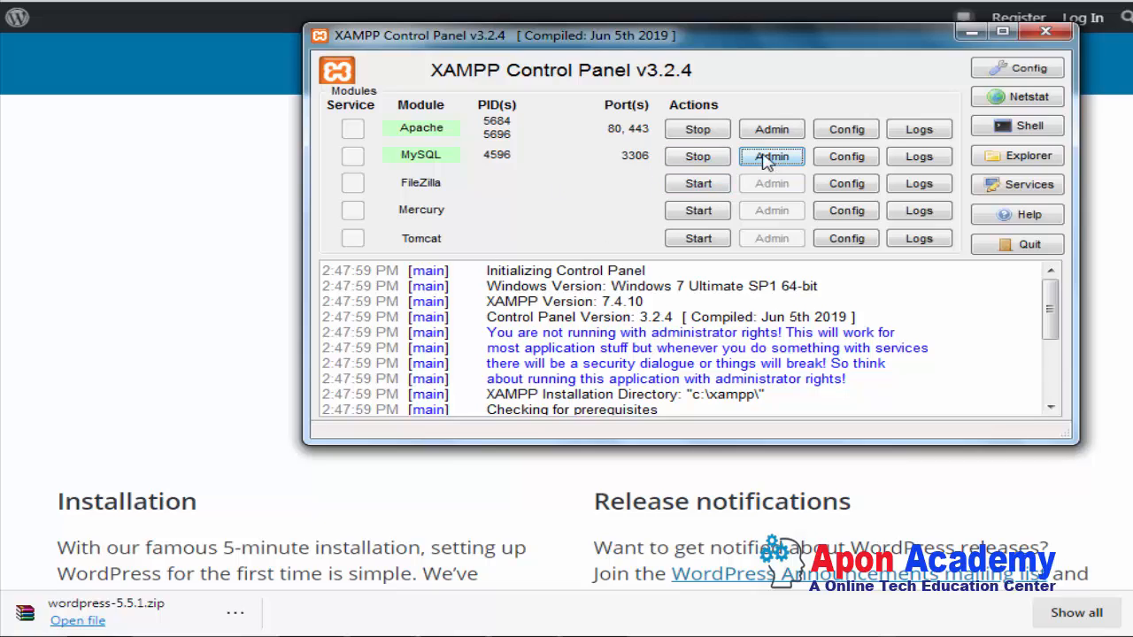
pyautogui.click(767, 159)
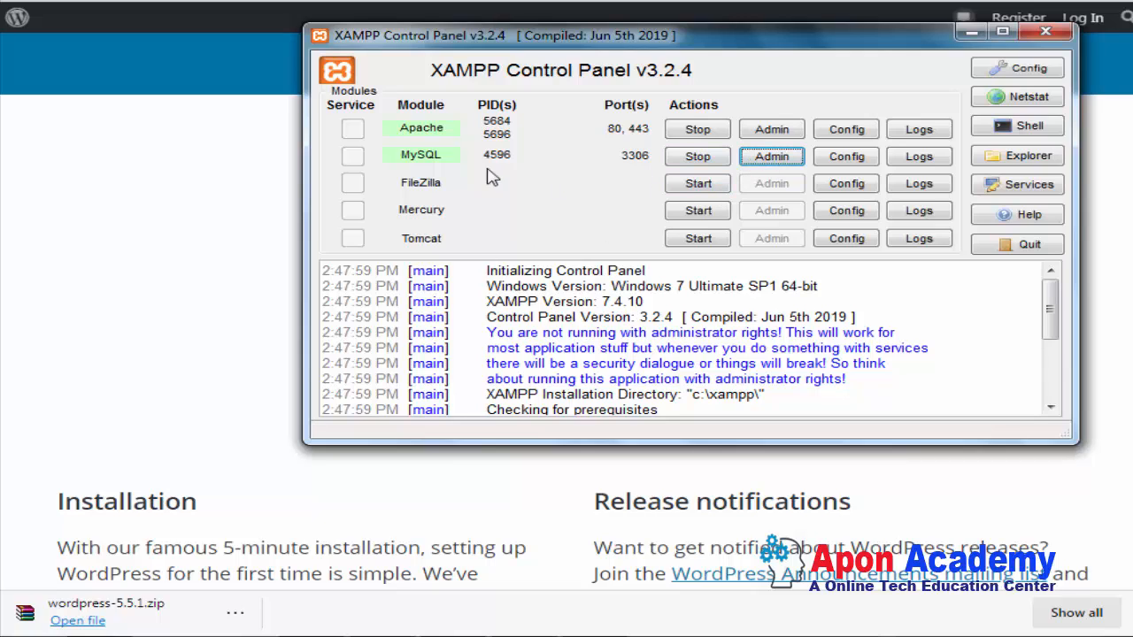
pyautogui.click(770, 158)
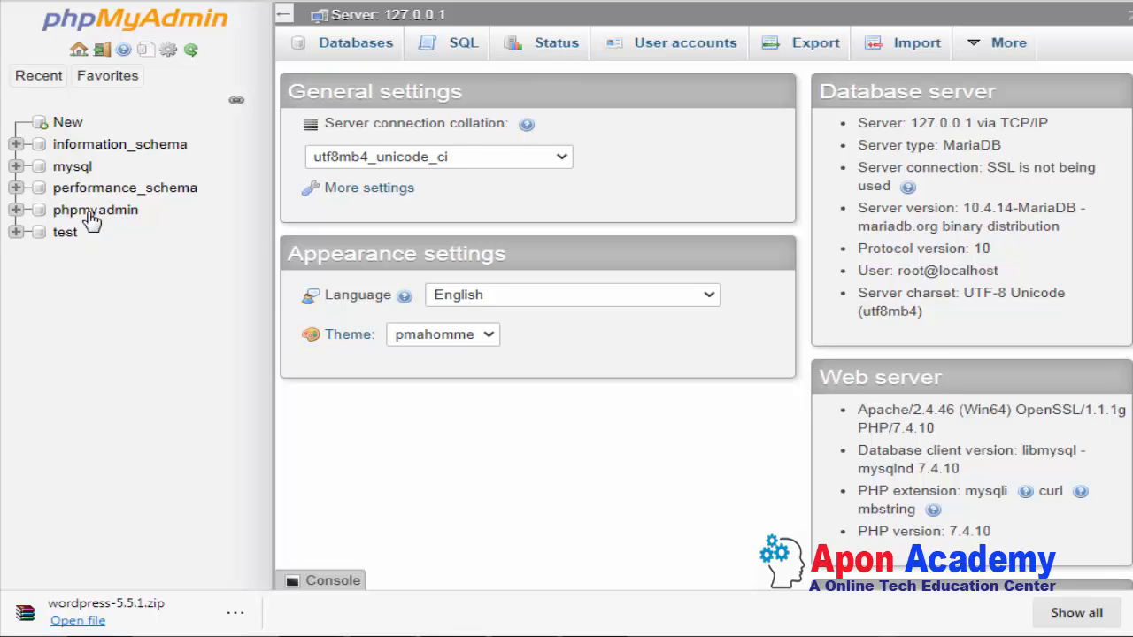
# - Create a database named aponacademy with the utf8mb4_general_ci collation
pyautogui.click(355, 49)
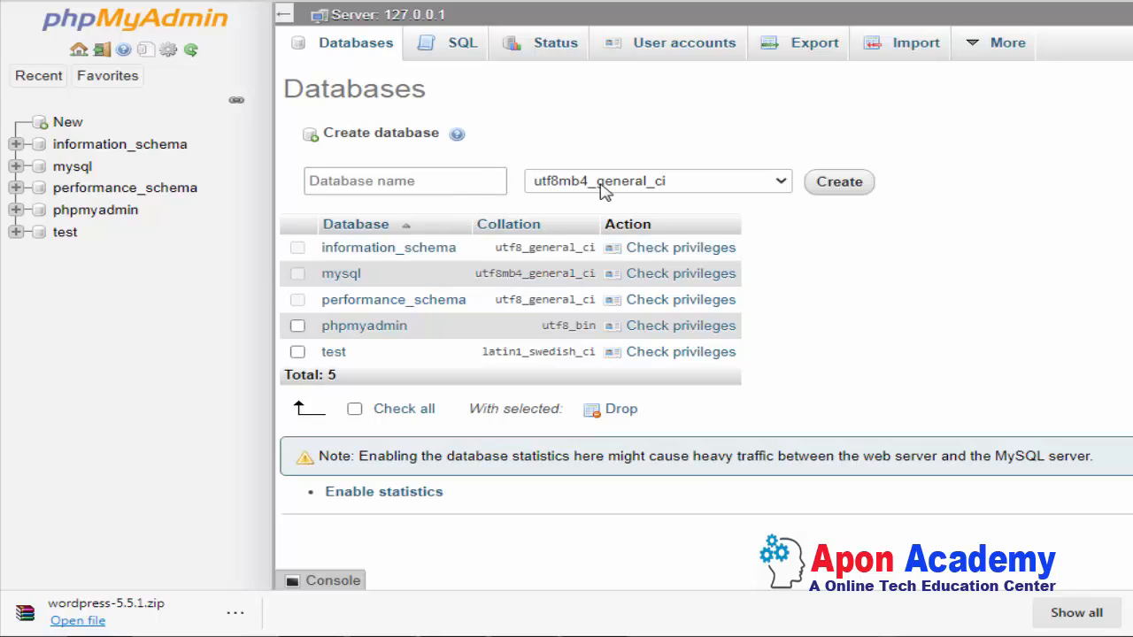
pyautogui.click(370, 180)
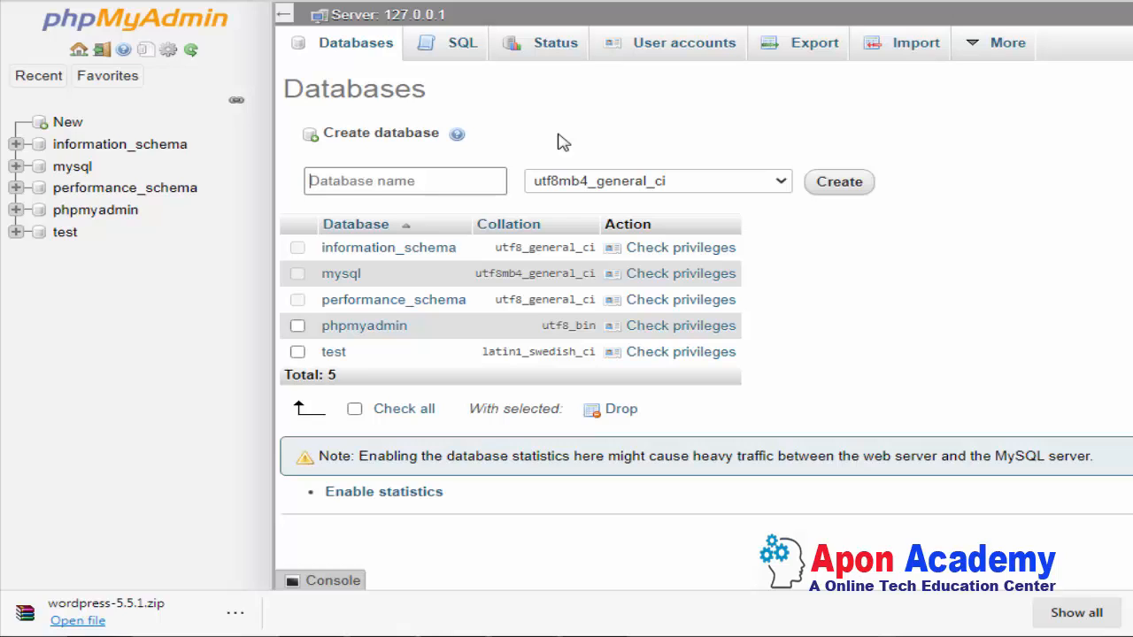
pyautogui.write('aponacademy')
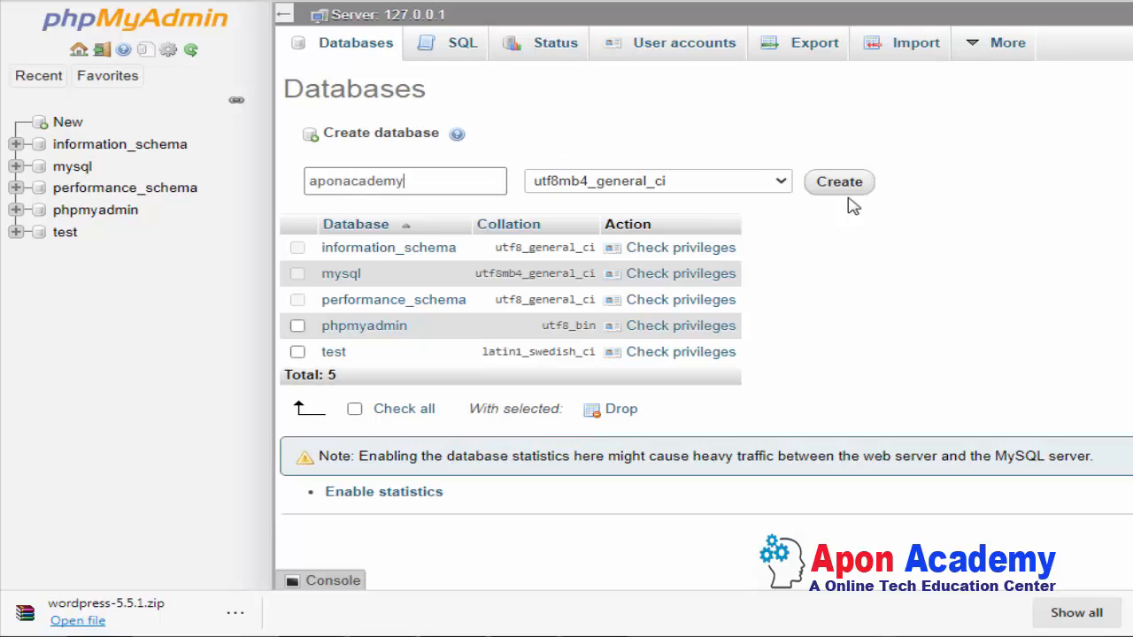
pyautogui.click(712, 181)
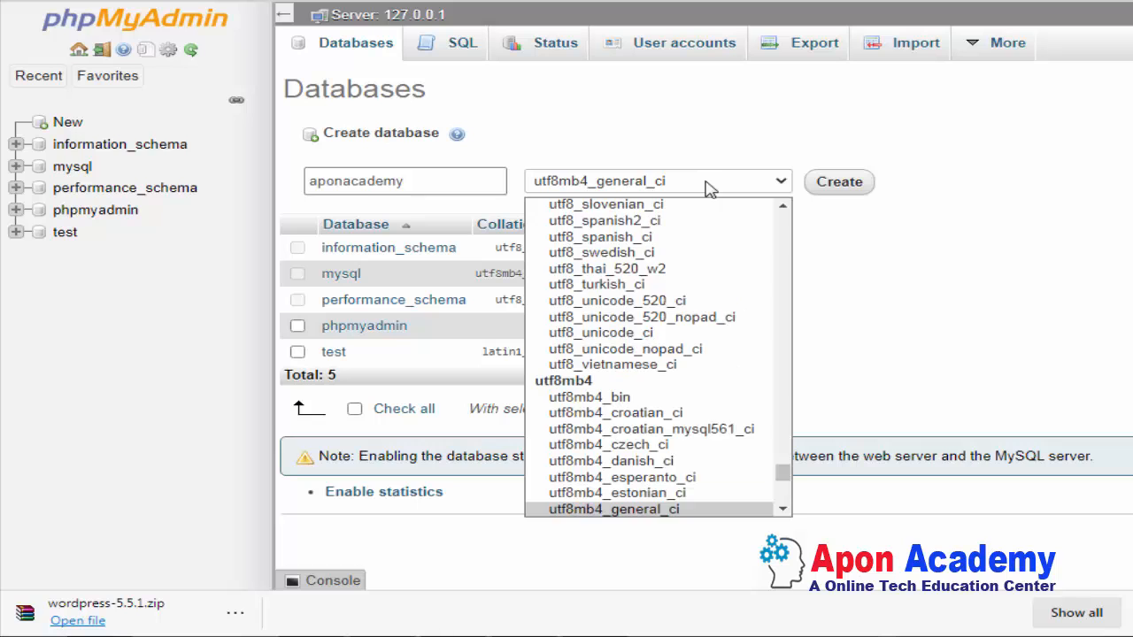
pyautogui.click(863, 237)
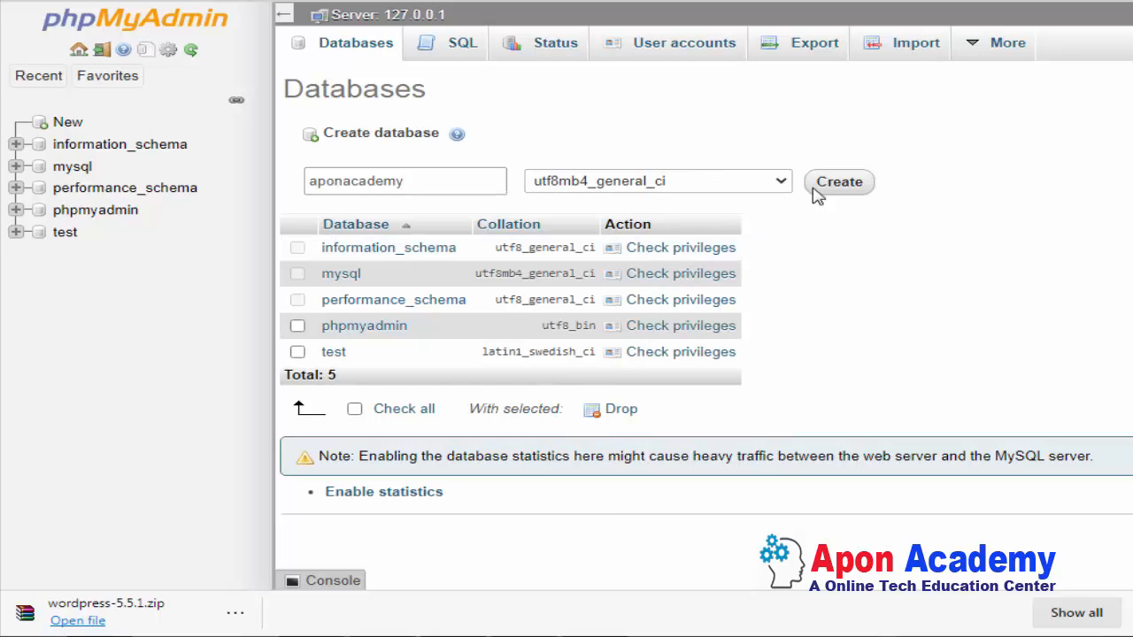
pyautogui.click(841, 183)
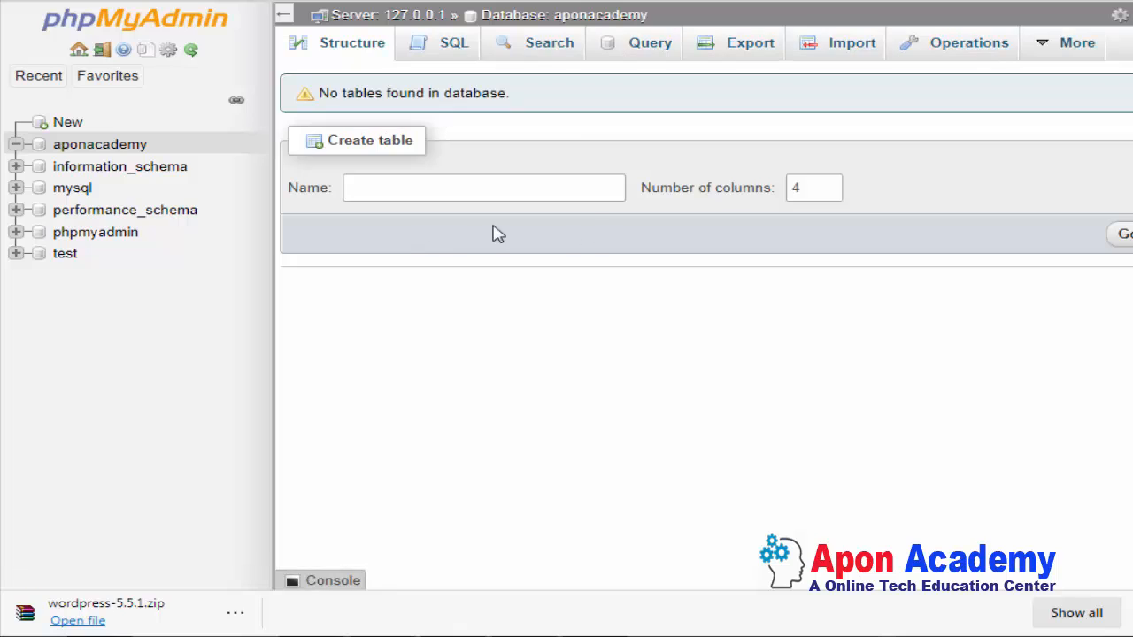
# - Check the aponacademy database's SQL query page and its table structure page
pyautogui.click(72, 146)
pyautogui.click(433, 49)
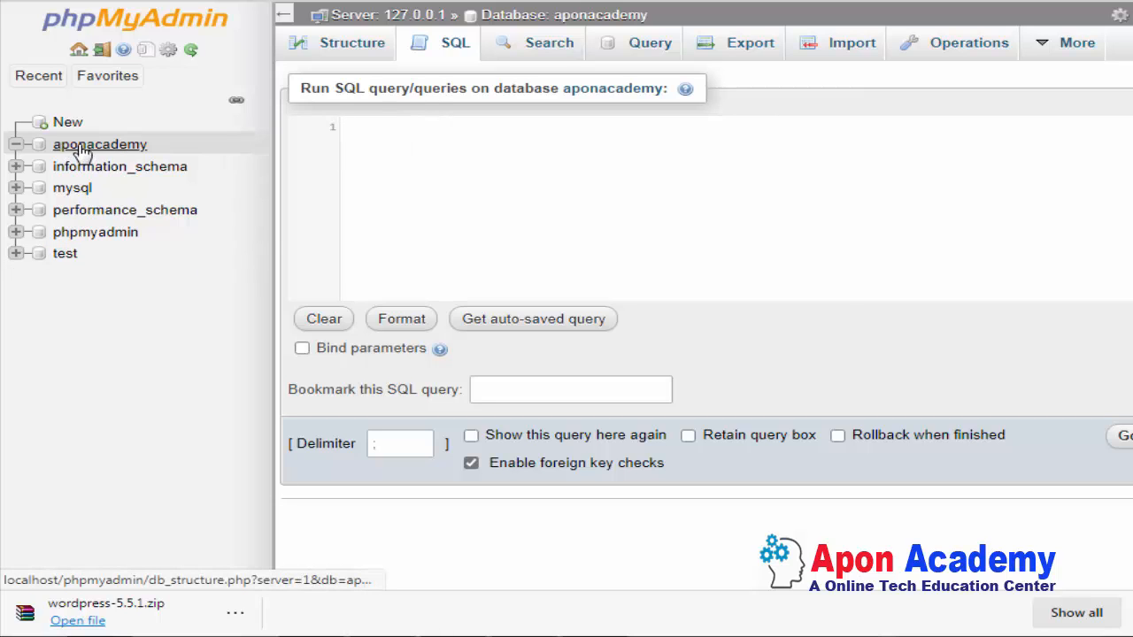
pyautogui.click(142, 215)
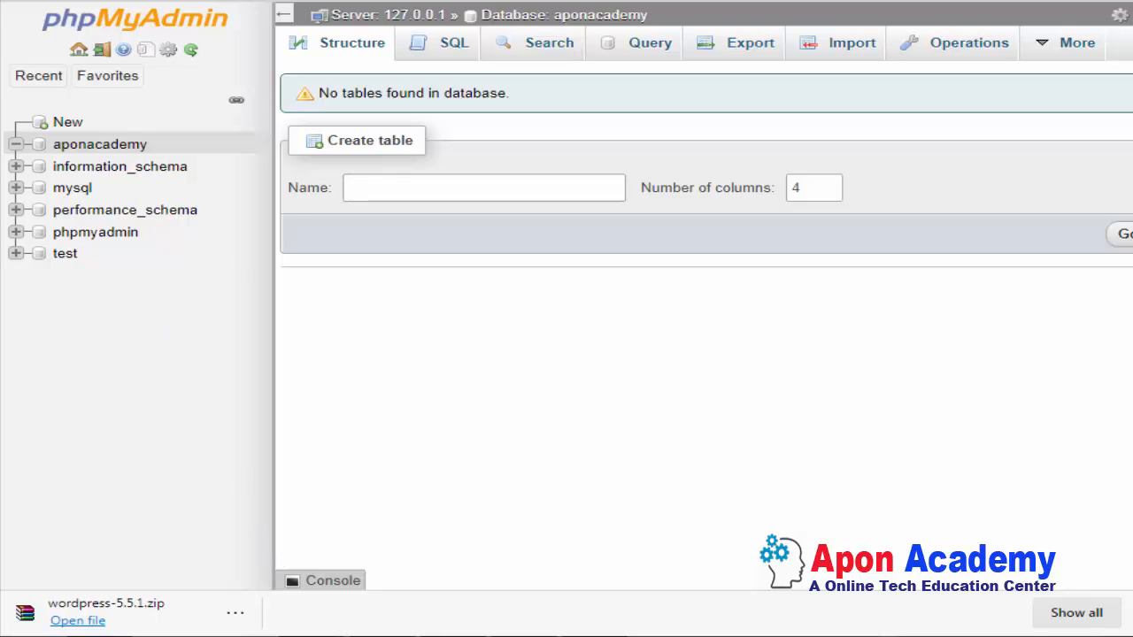
# - Enter localhost/aponacademy as the address in a new browser tab
pyautogui.hotkey('ctrl', 't')
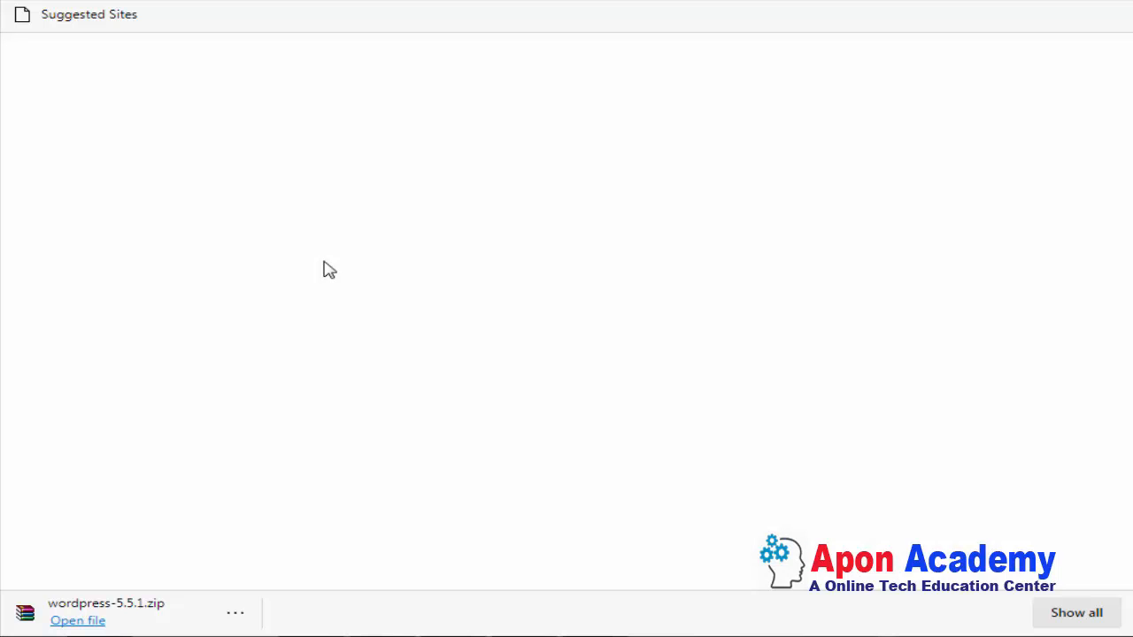
pyautogui.write('lo')
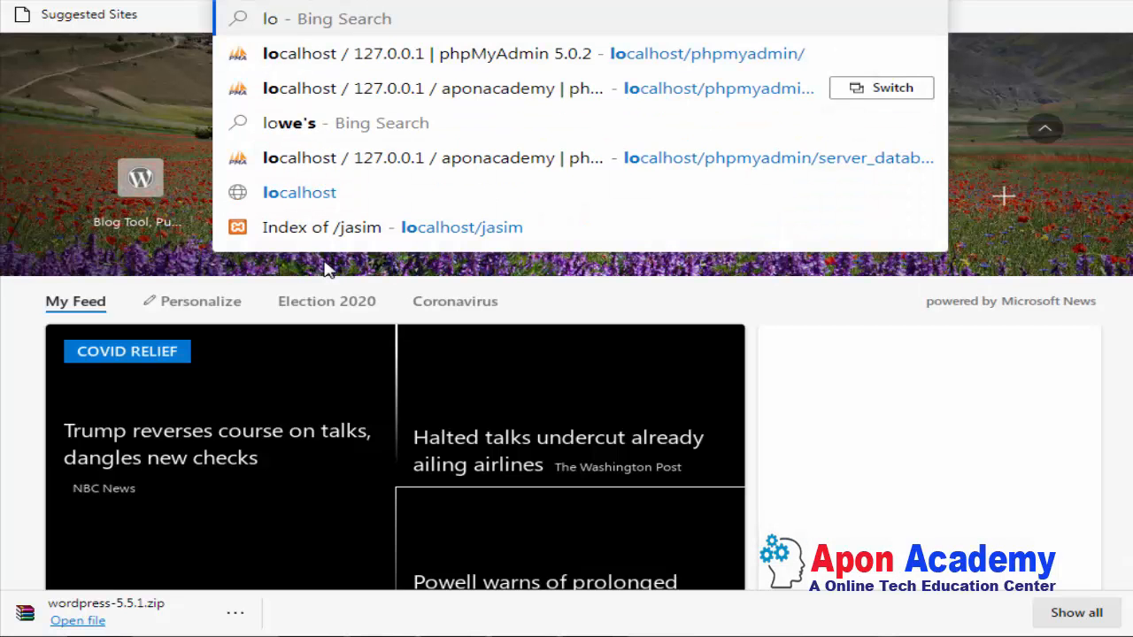
pyautogui.write('cal')
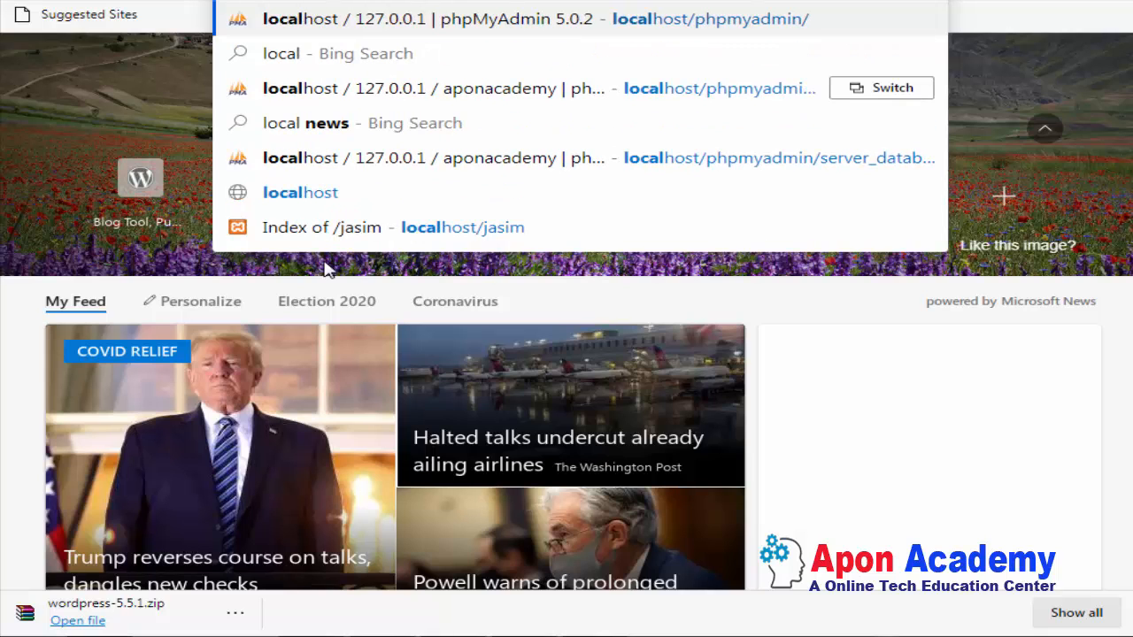
pyautogui.write('host')
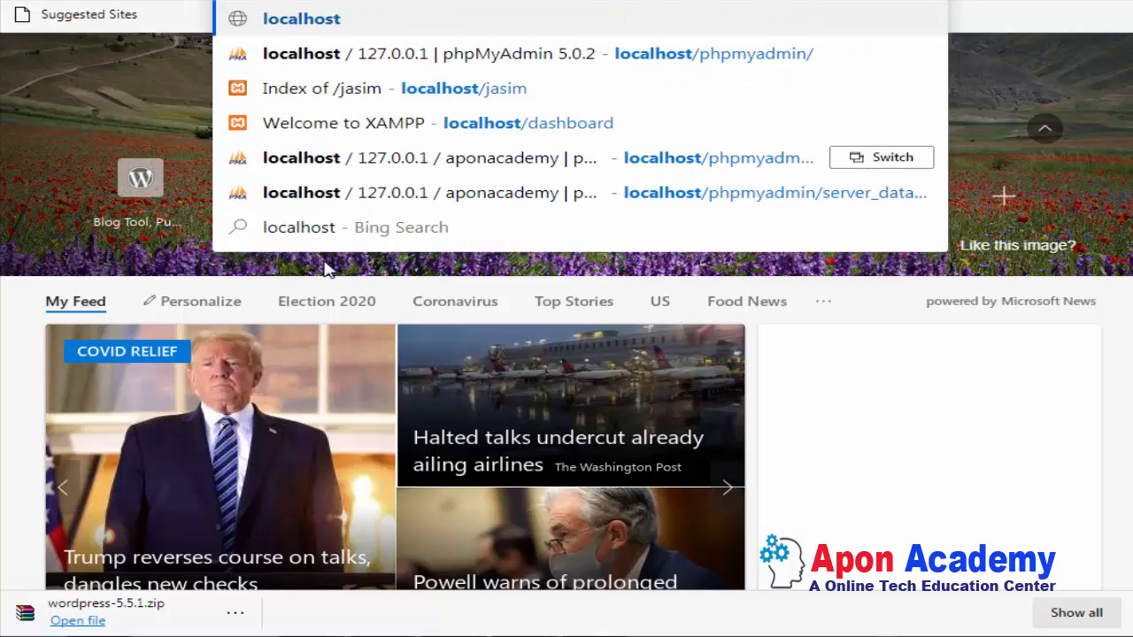
pyautogui.write('/')
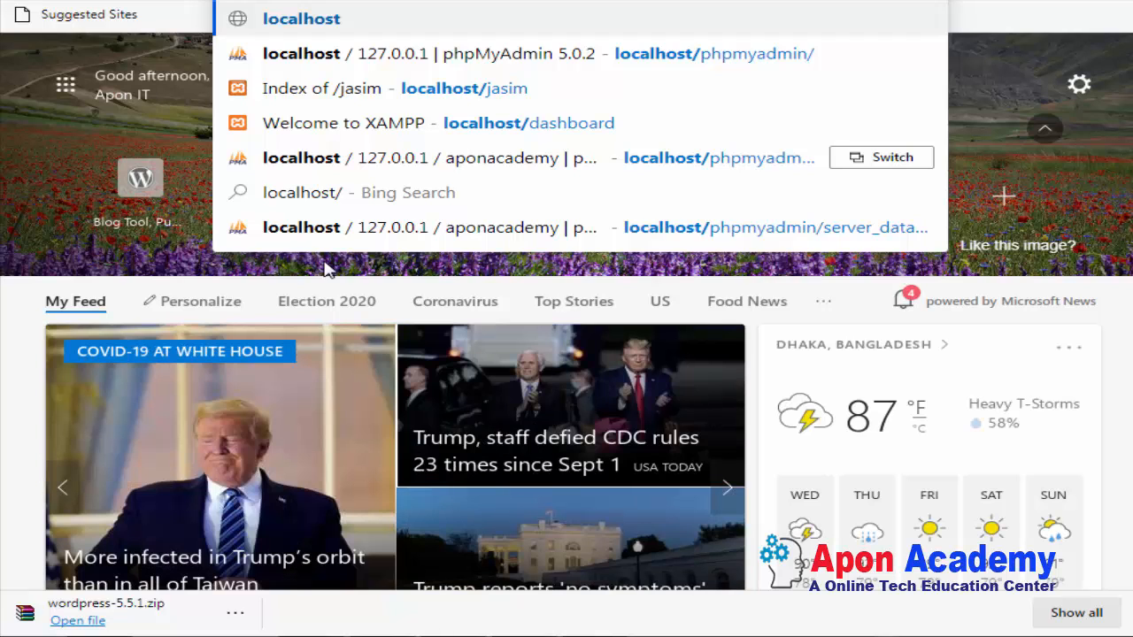
pyautogui.write('aponacad')
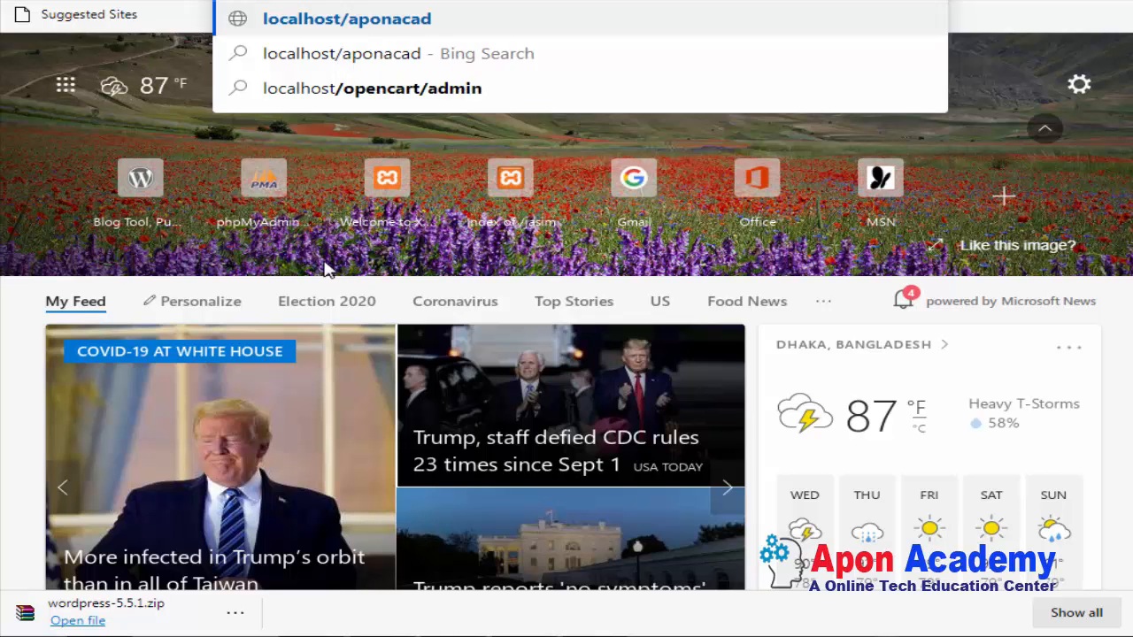
pyautogui.write('emy')
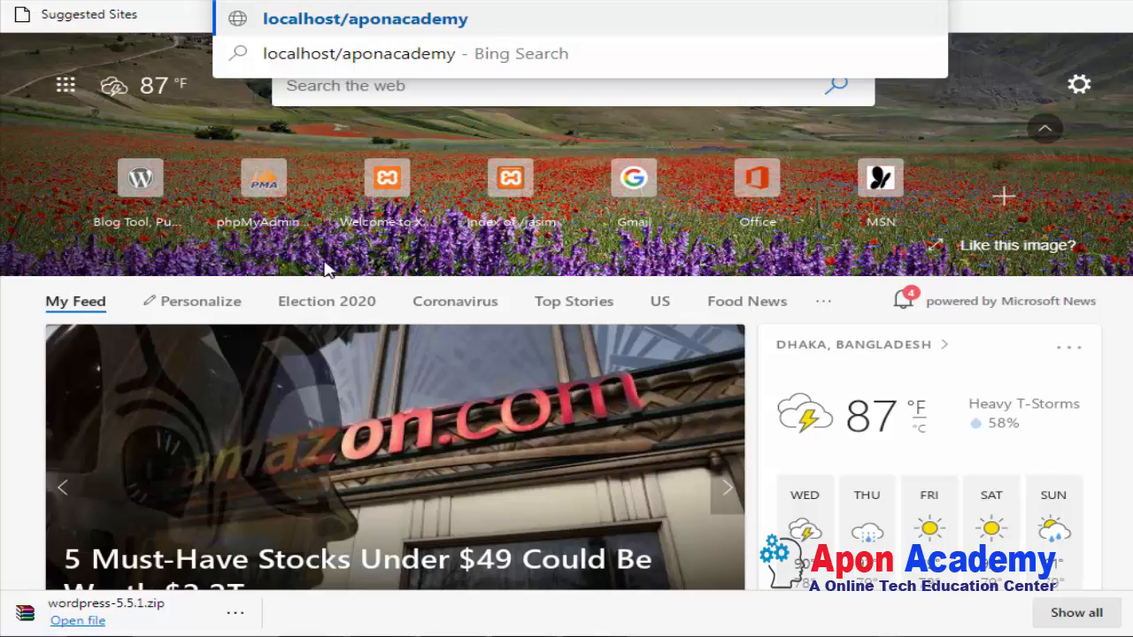
# - Check the aponacademy folder's name in htdocs and its WordPress files in the file window, and return to the browser
pyautogui.click(531, 636)
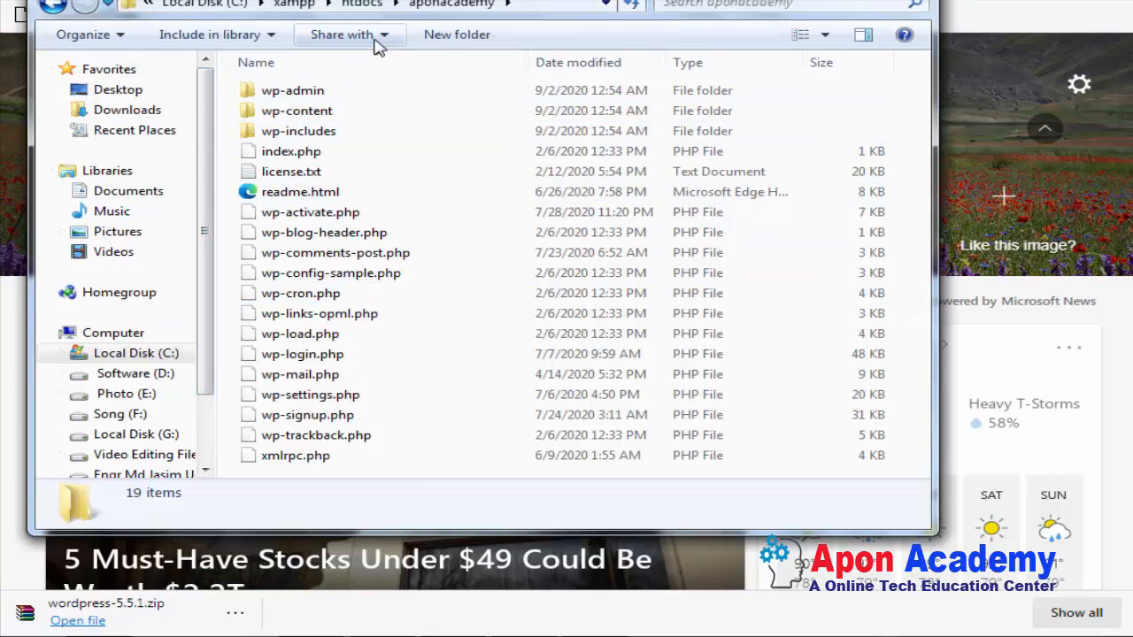
pyautogui.click(363, 5)
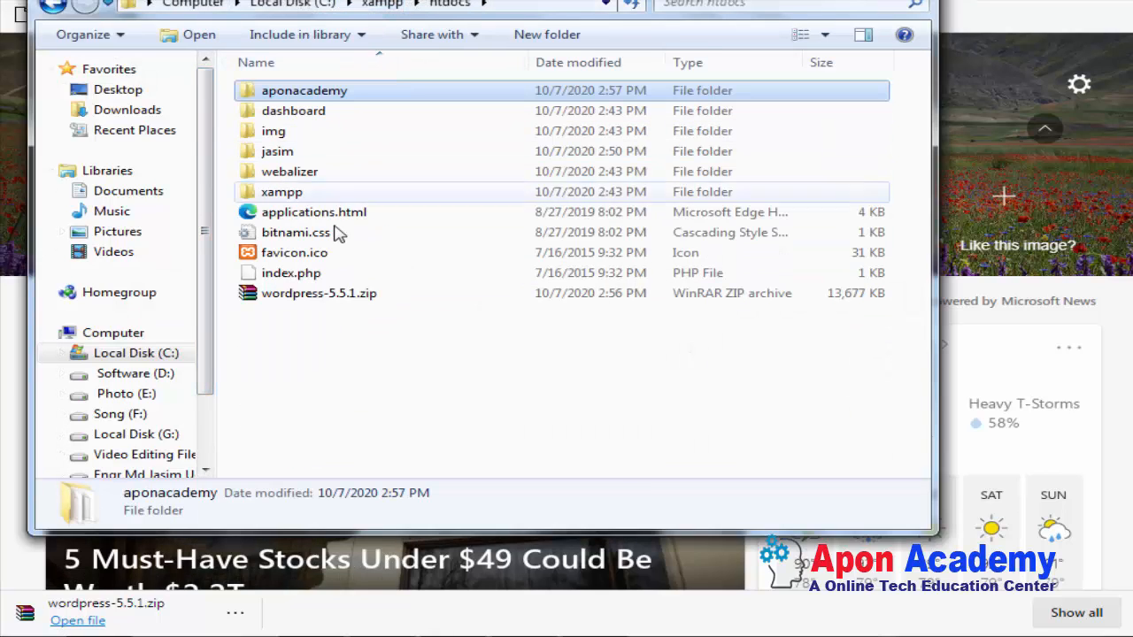
pyautogui.doubleClick(303, 90)
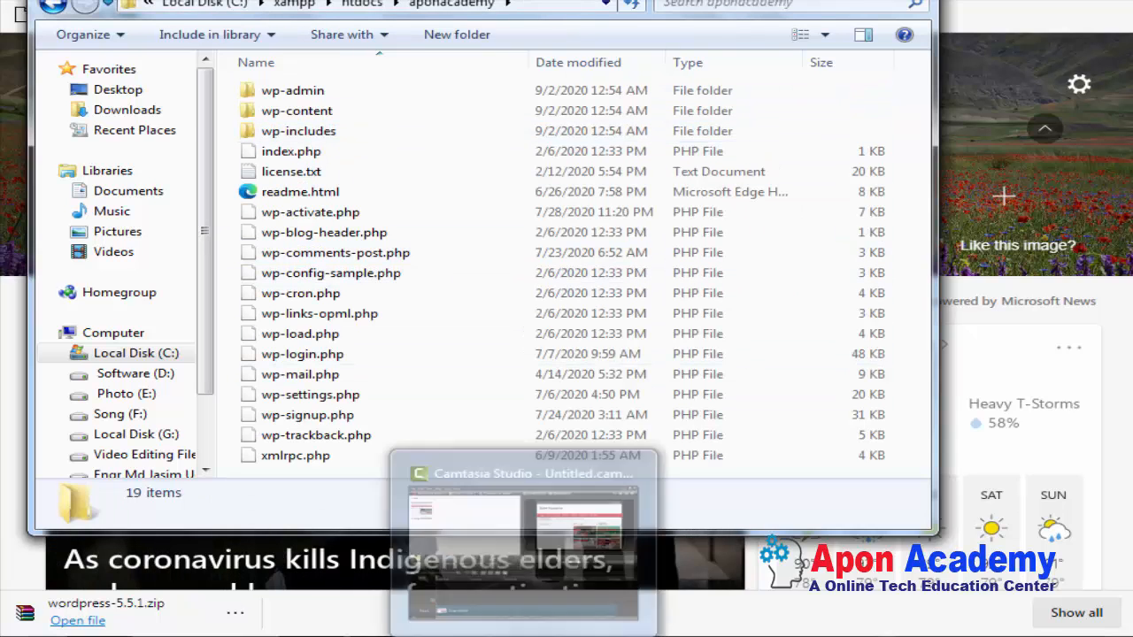
pyautogui.click(485, 636)
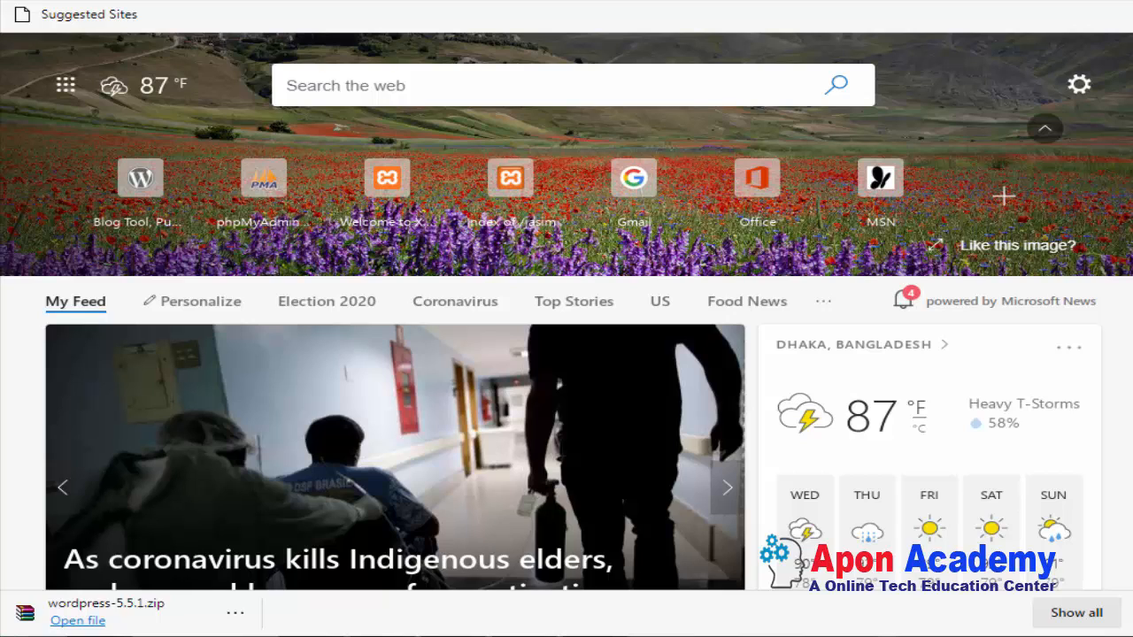
# - Load the entered address, continue with English (United States), and proceed to the database connection form
pyautogui.press('Return')
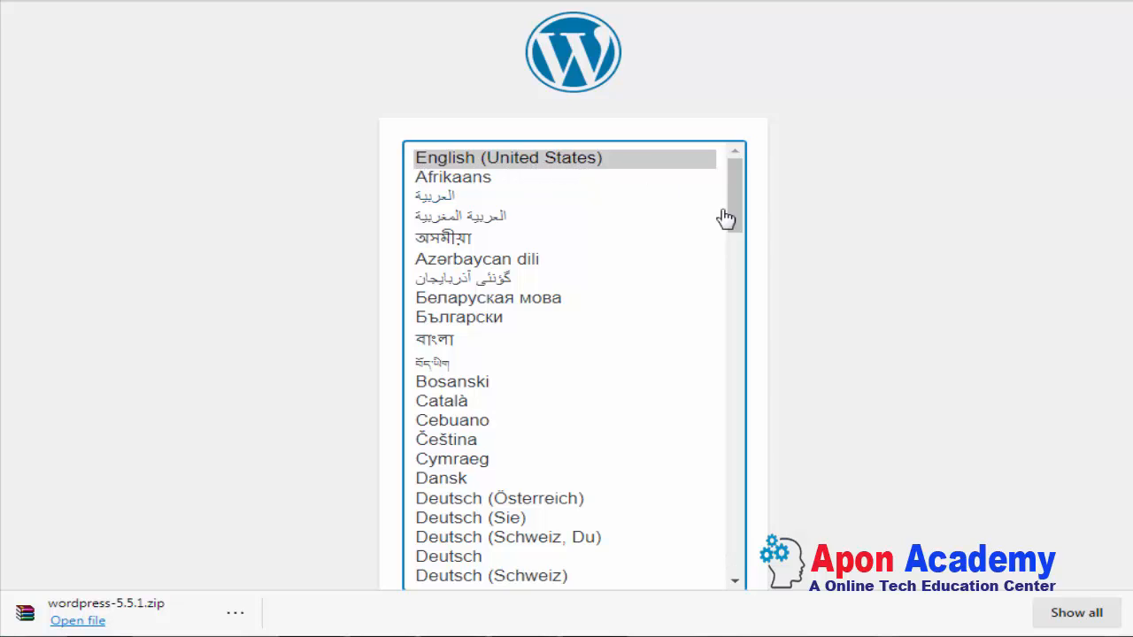
pyautogui.scroll(-1, 829, 317)
pyautogui.scroll(-2, 829, 317)
pyautogui.click(700, 527)
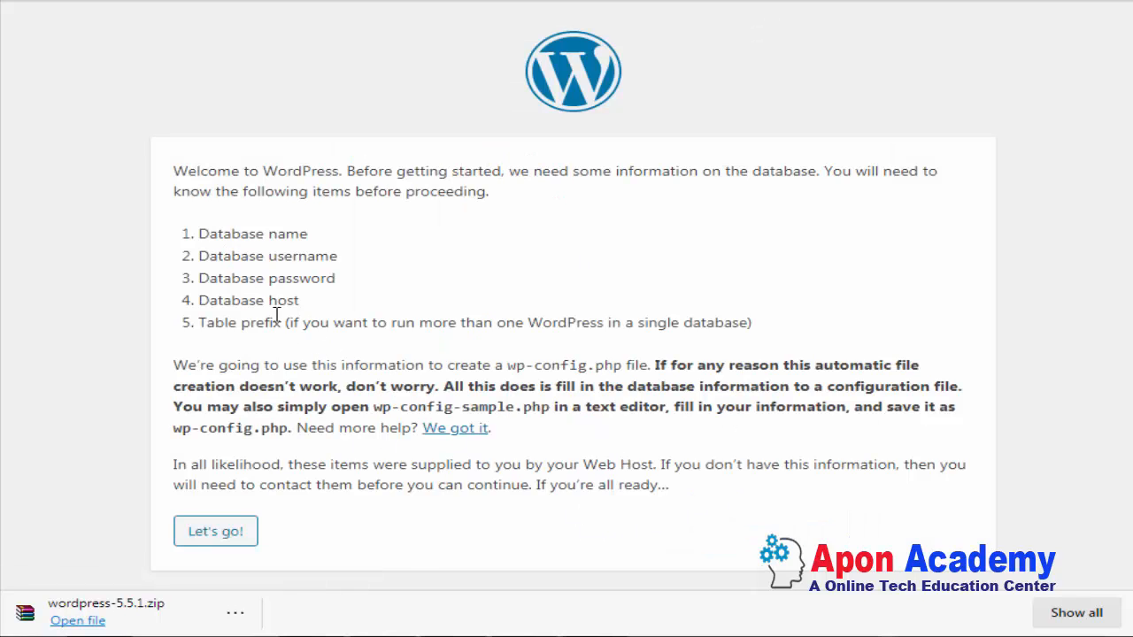
pyautogui.click(214, 533)
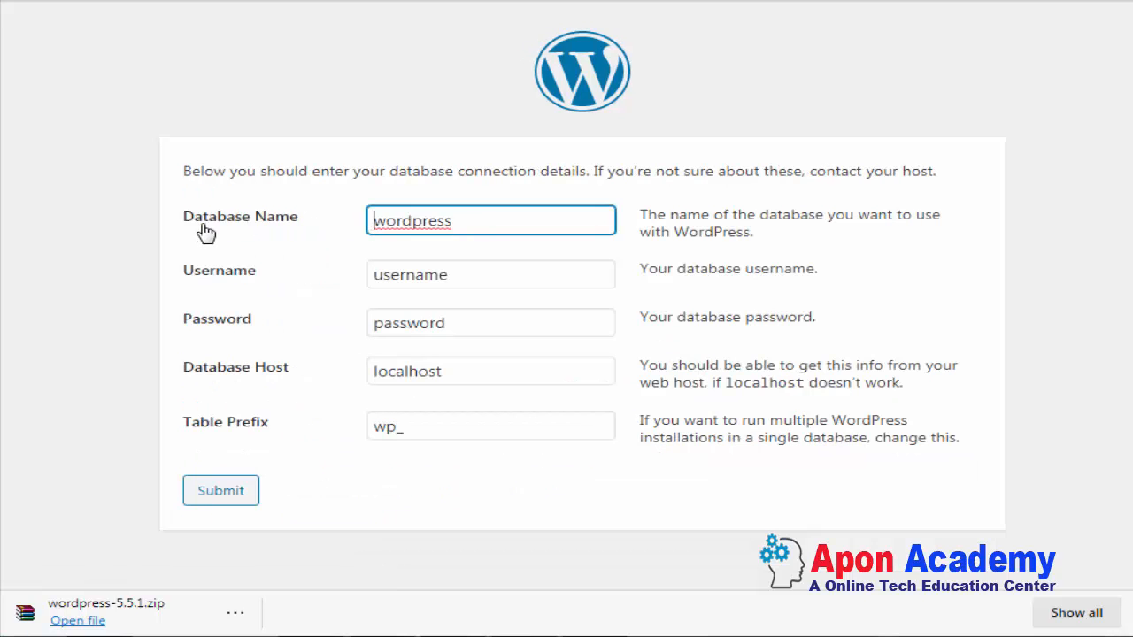
# - Replace the default database name with aponacademy, copied from the database list in phpMyAdmin
pyautogui.moveTo(458, 221); pyautogui.dragTo(304, 239)
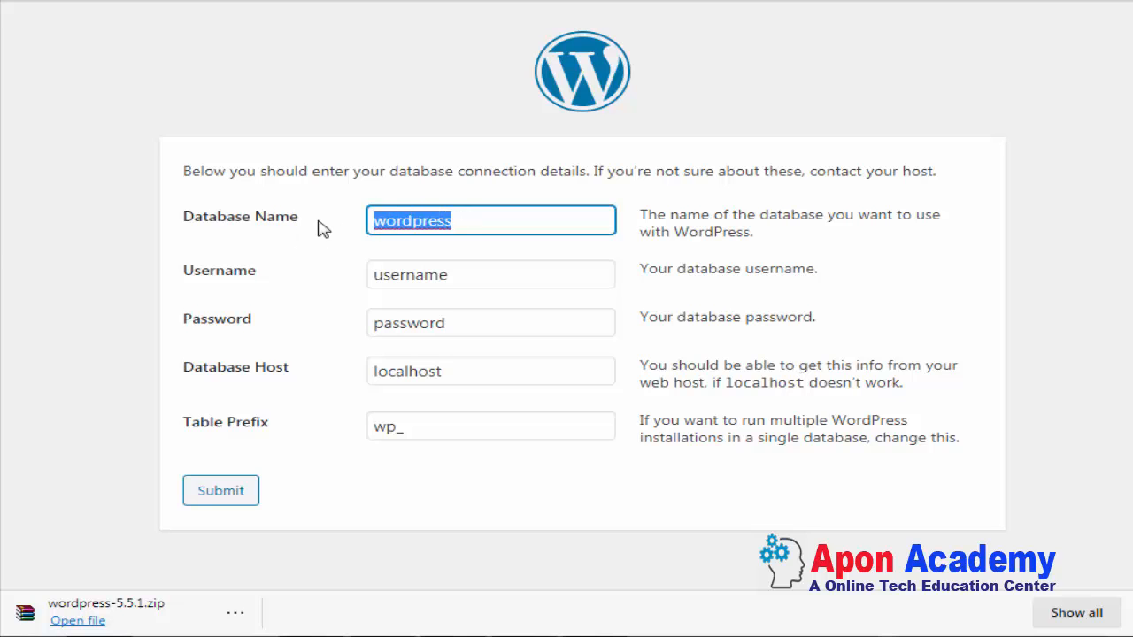
pyautogui.click(337, 1)
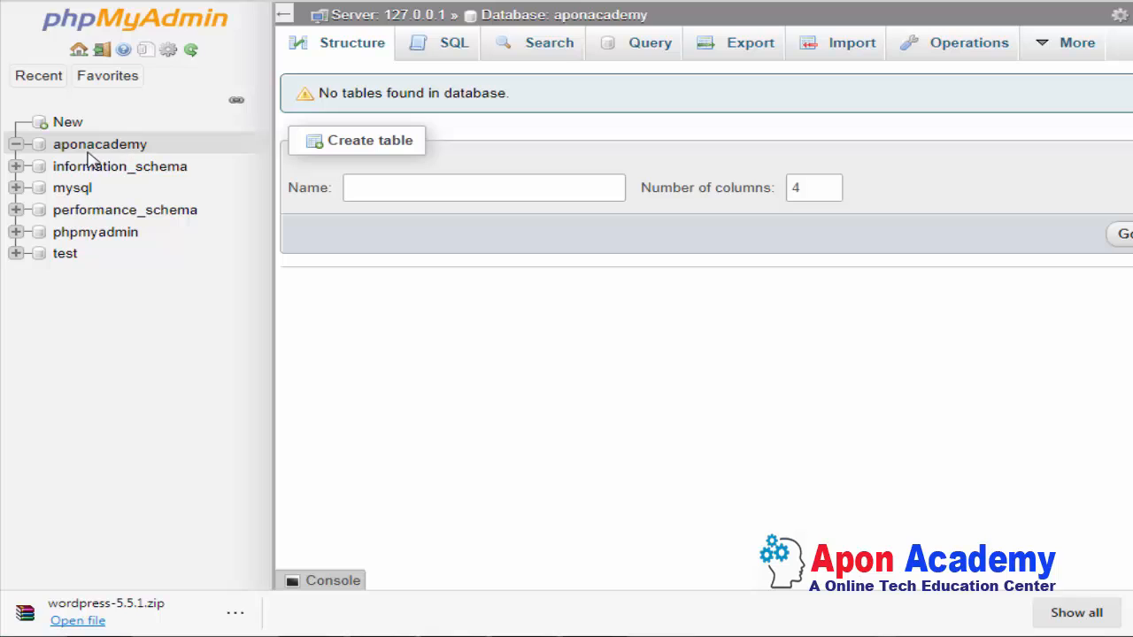
pyautogui.moveTo(152, 146); pyautogui.dragTo(50, 146)
pyautogui.hotkey('ctrl', 'c')
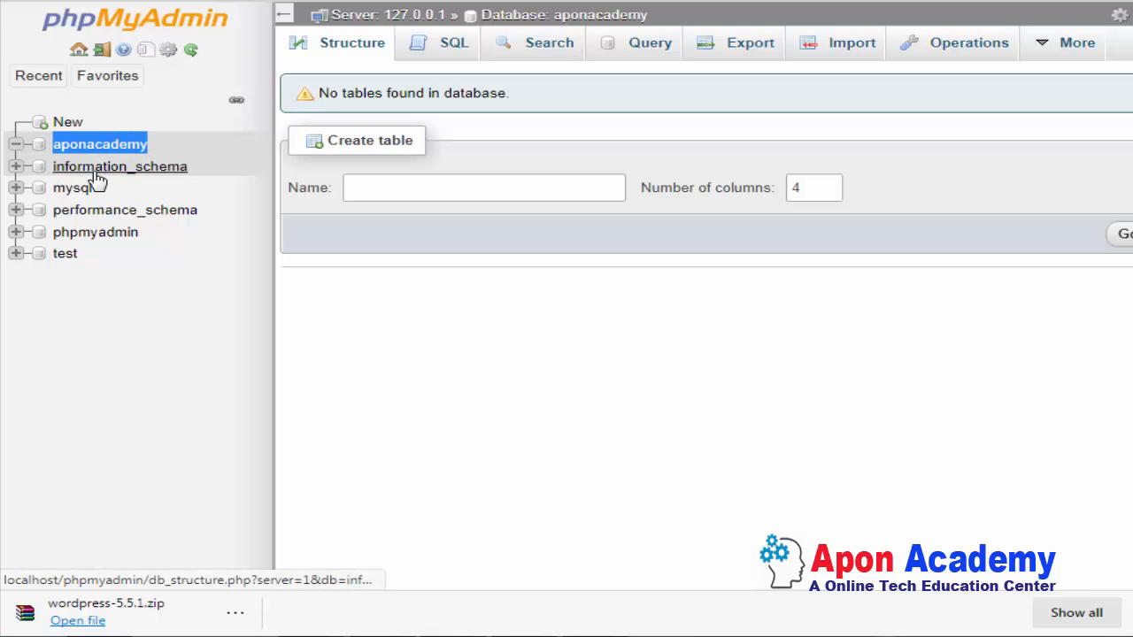
pyautogui.click(532, 0)
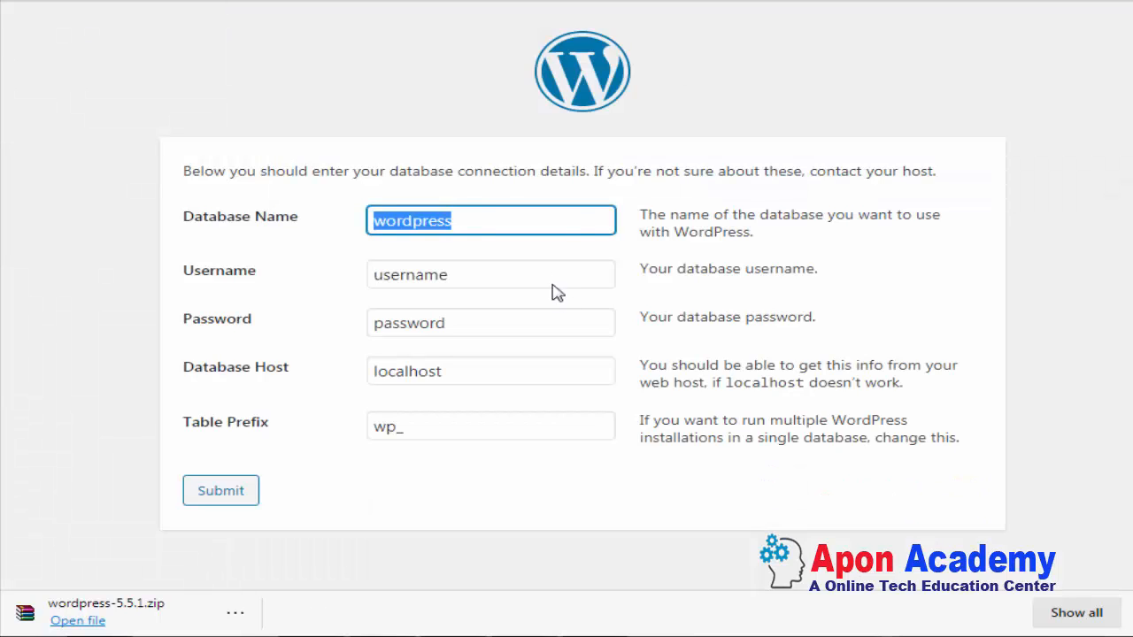
pyautogui.hotkey('ctrl', 'v')
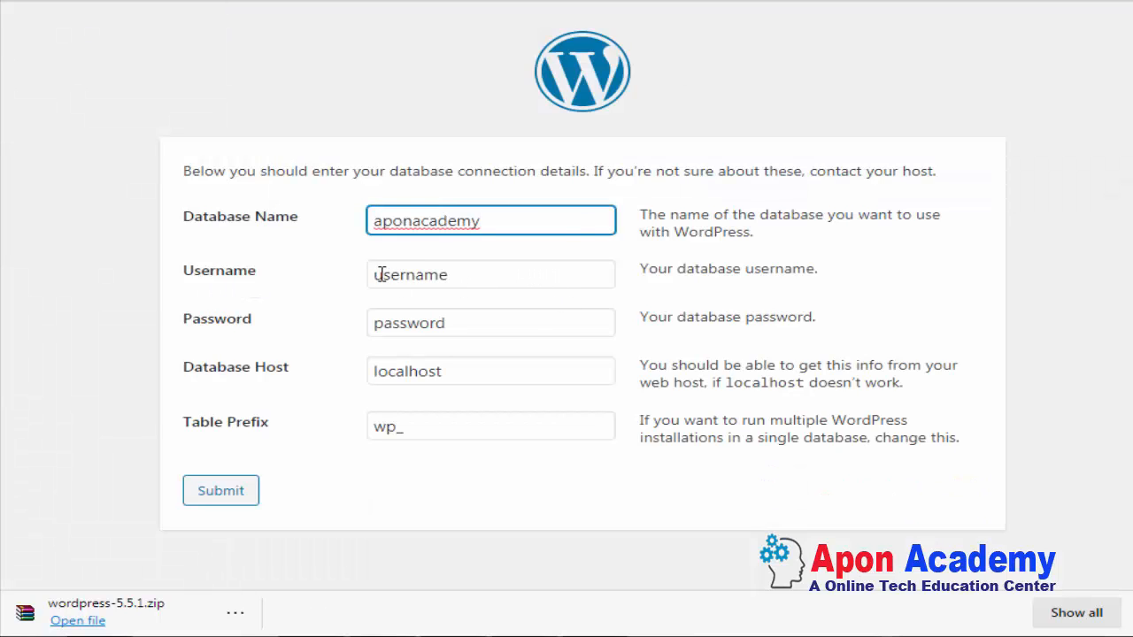
# - Set the database username to root and leave the database password empty
pyautogui.doubleClick(465, 275)
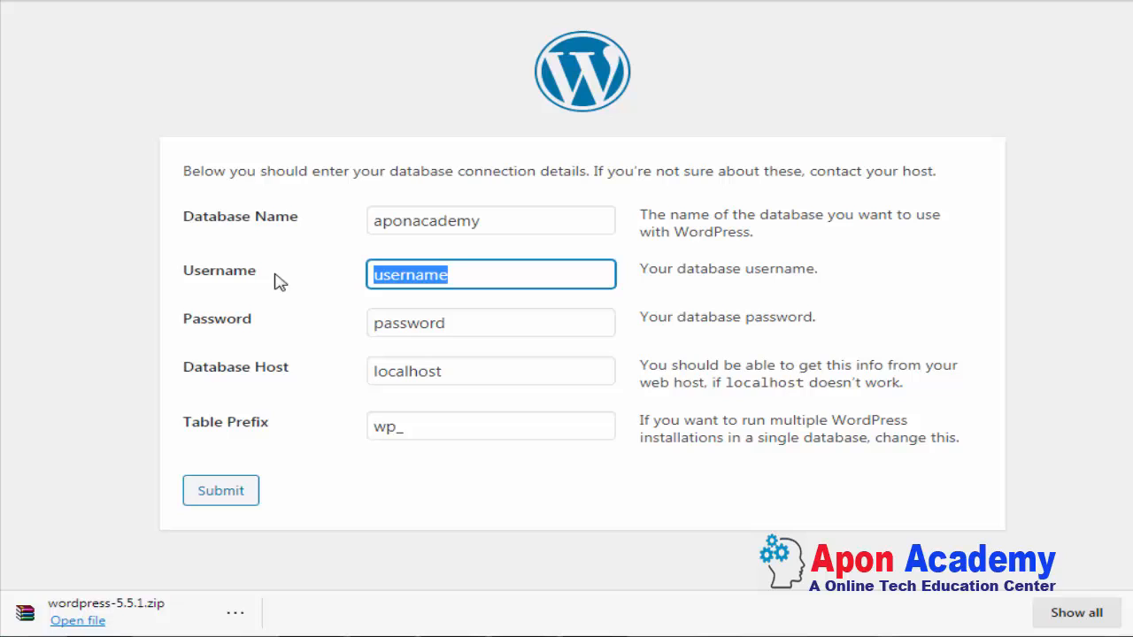
pyautogui.write('root')
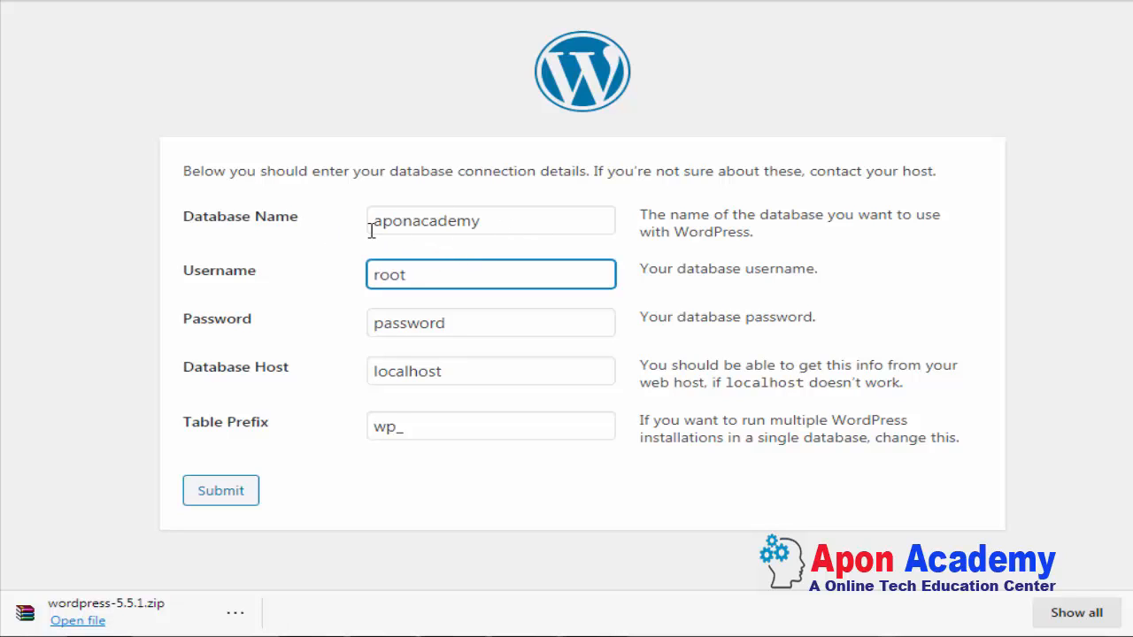
pyautogui.click(495, 221)
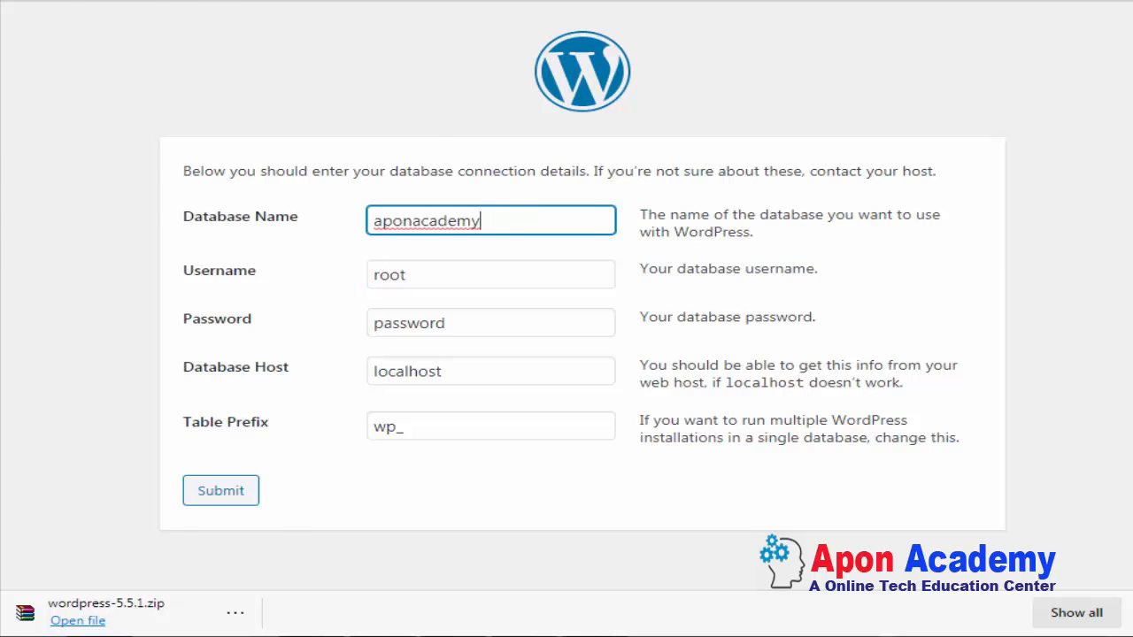
pyautogui.click(531, 1)
pyautogui.click(763, 1)
pyautogui.moveTo(479, 316); pyautogui.dragTo(354, 331)
pyautogui.press('BackSpace')
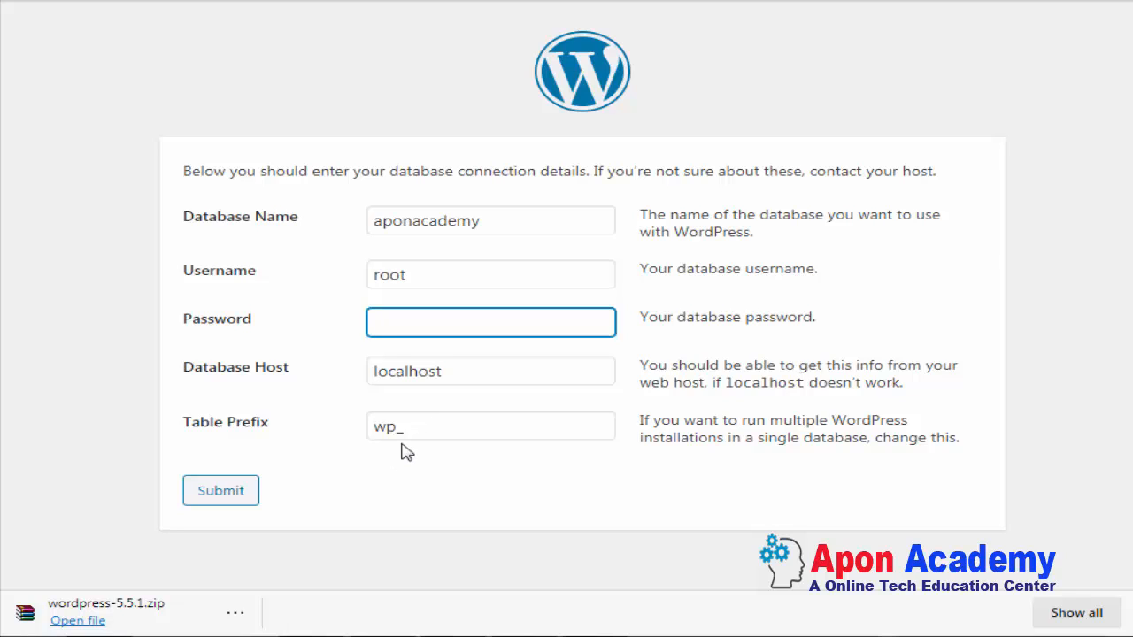
# - Submit the database details with host localhost and table prefix wp_, and run the WordPress installation
pyautogui.moveTo(393, 433); pyautogui.dragTo(361, 435)
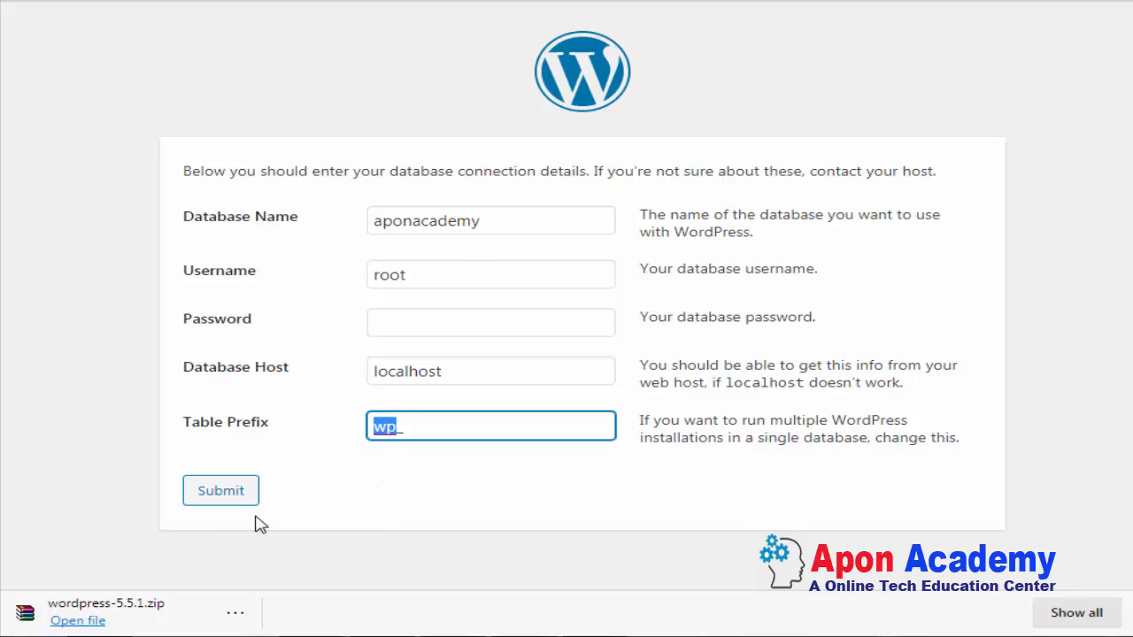
pyautogui.click(226, 494)
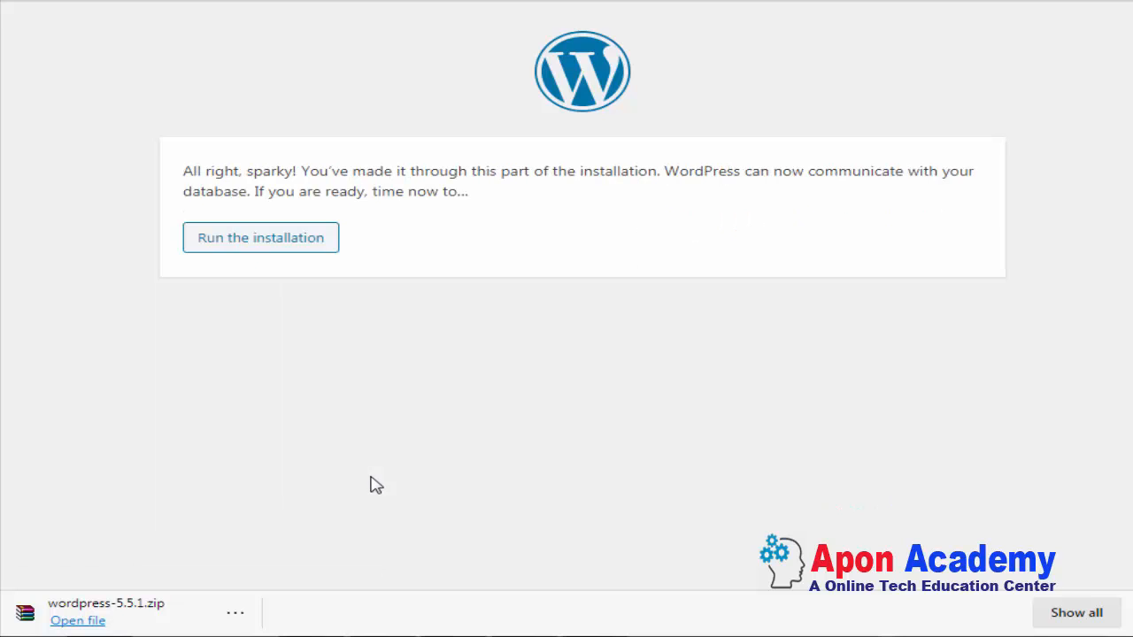
pyautogui.click(265, 244)
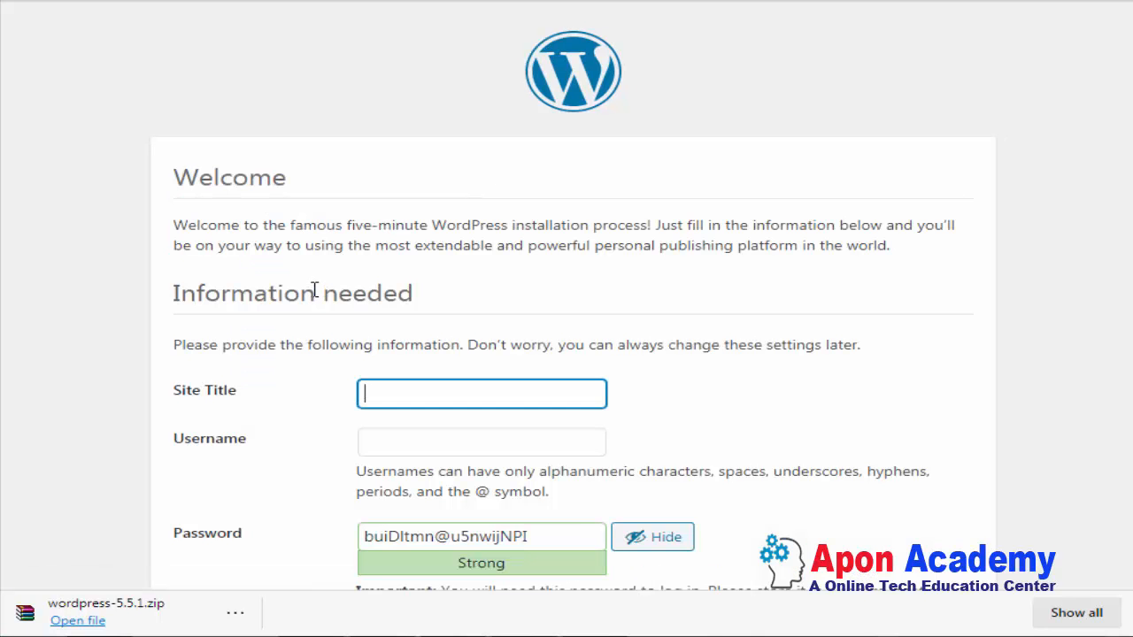
# - Enter Apon Academy as the site title and apon as the username, fill in the account password, and confirm using a weak password
pyautogui.scroll(-2, 314, 290)
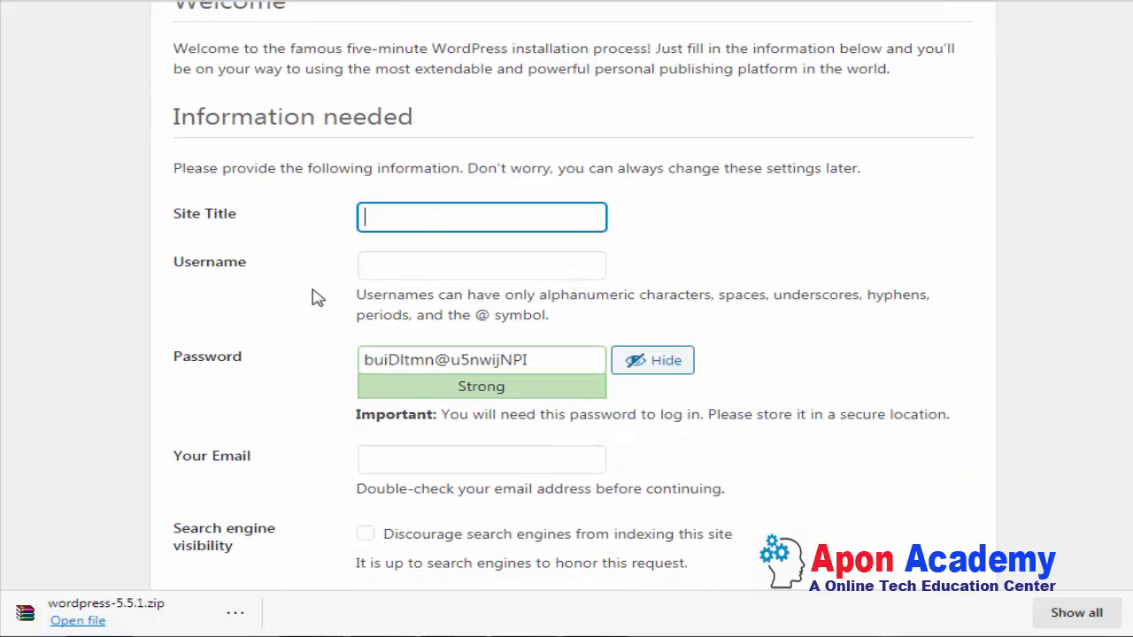
pyautogui.scroll(1, 325, 304)
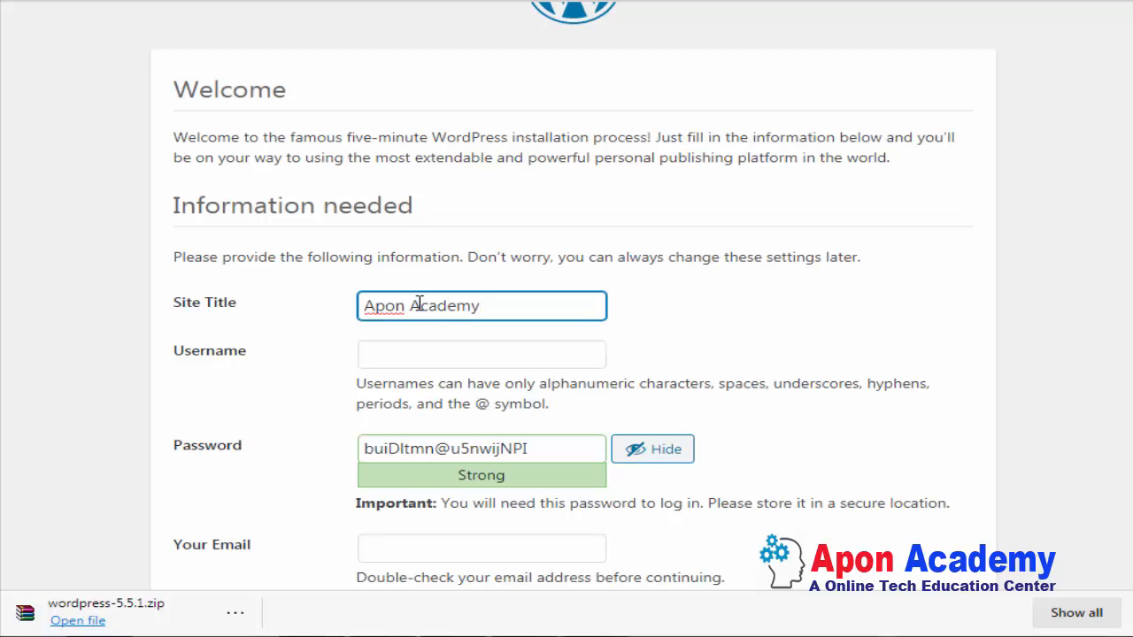
pyautogui.click(464, 358)
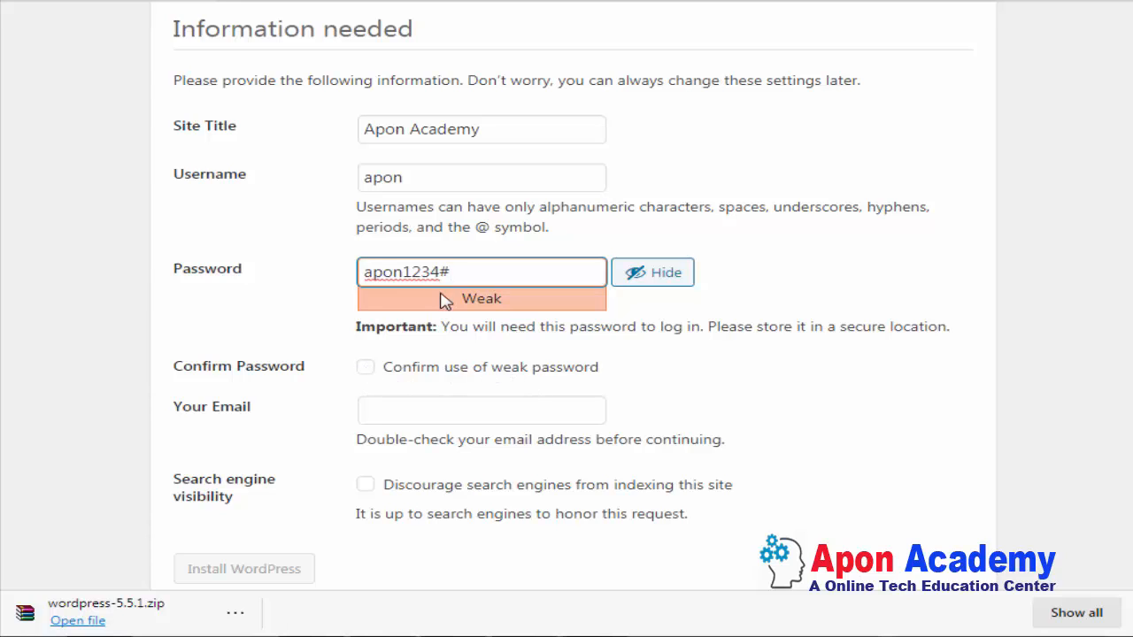
pyautogui.click(366, 368)
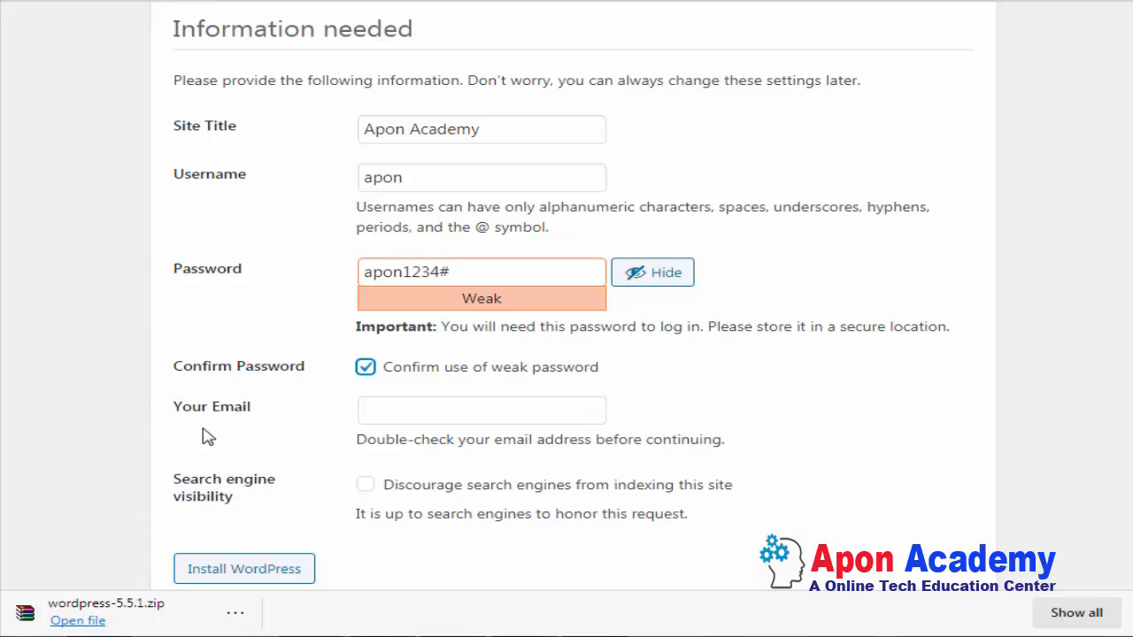
# - Fill in the site administrator's email address on the WordPress installation form
pyautogui.click(447, 413)
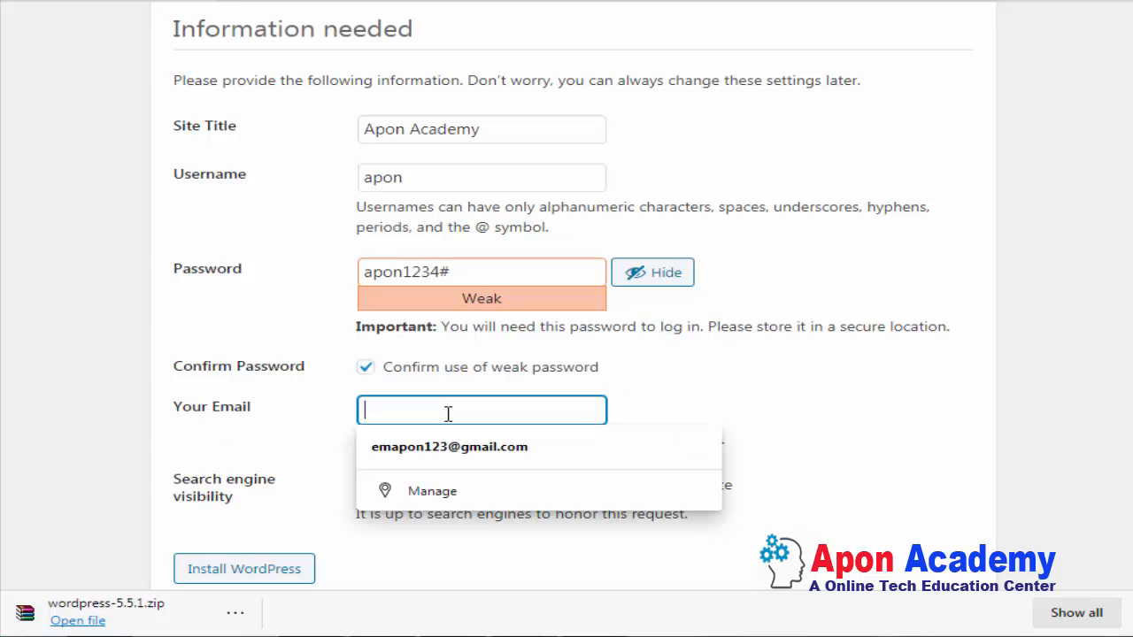
pyautogui.click(776, 393)
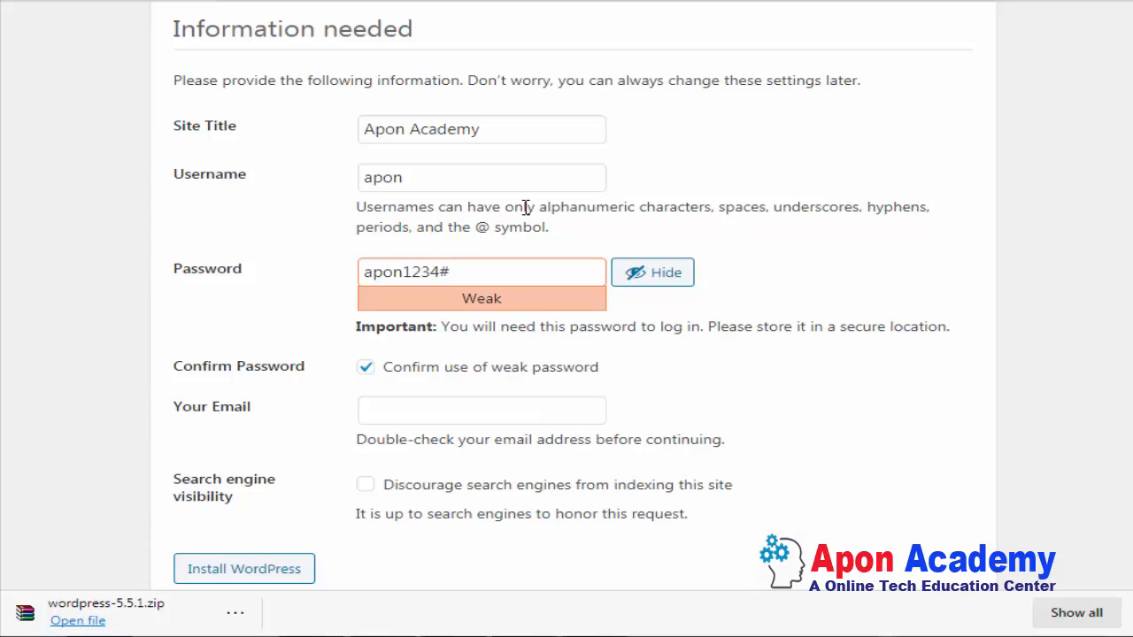
pyautogui.scroll(2, 467, 203)
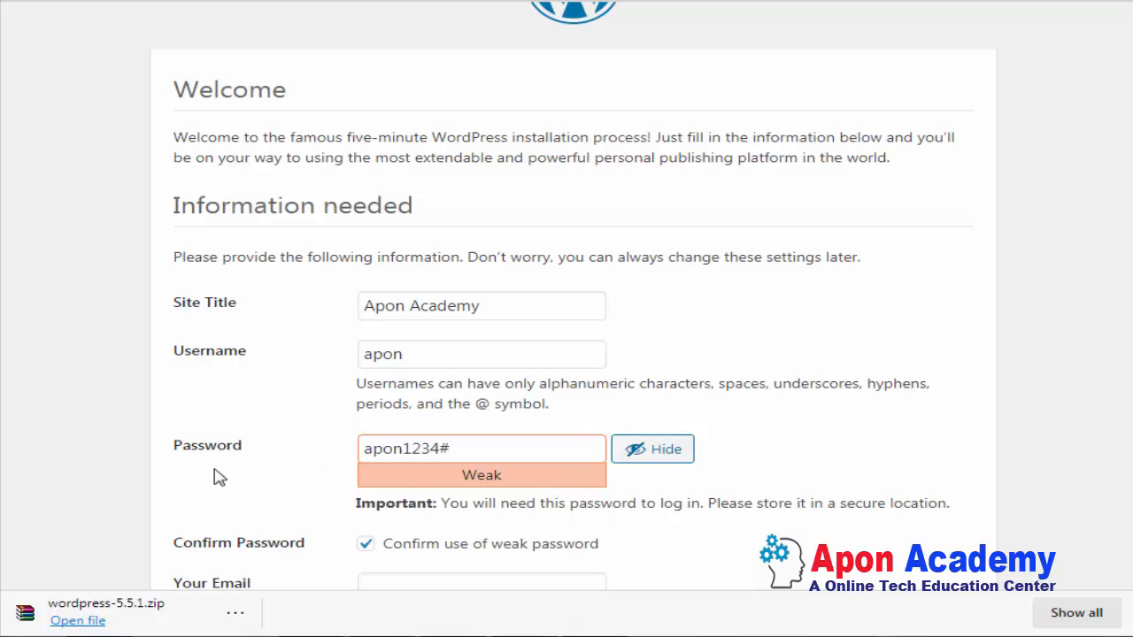
pyautogui.scroll(-1, 232, 394)
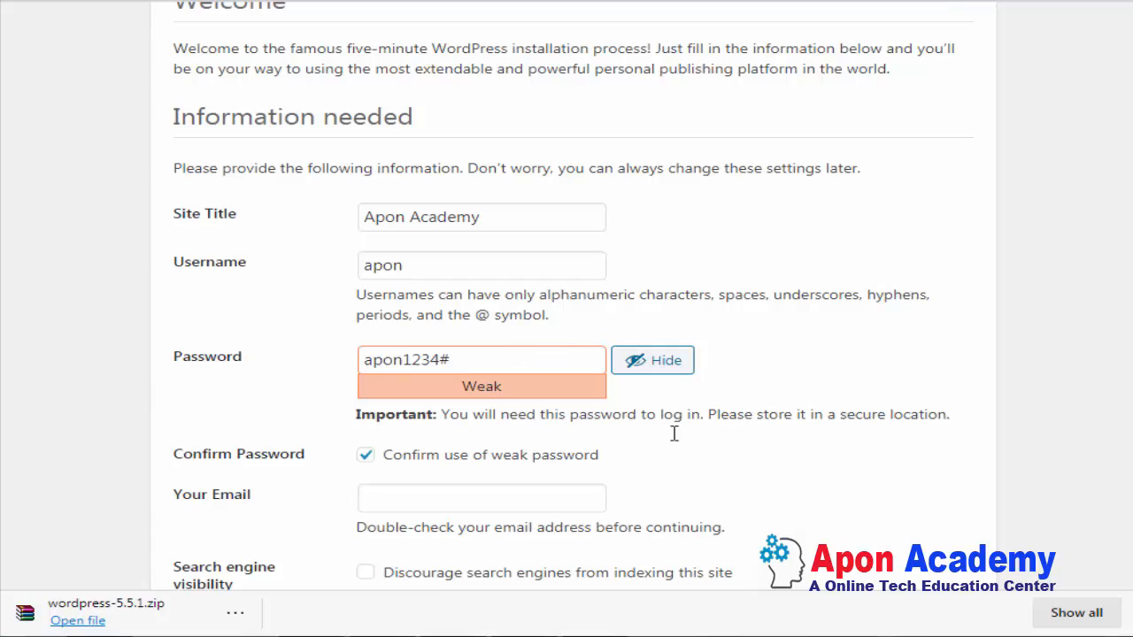
pyautogui.click(405, 496)
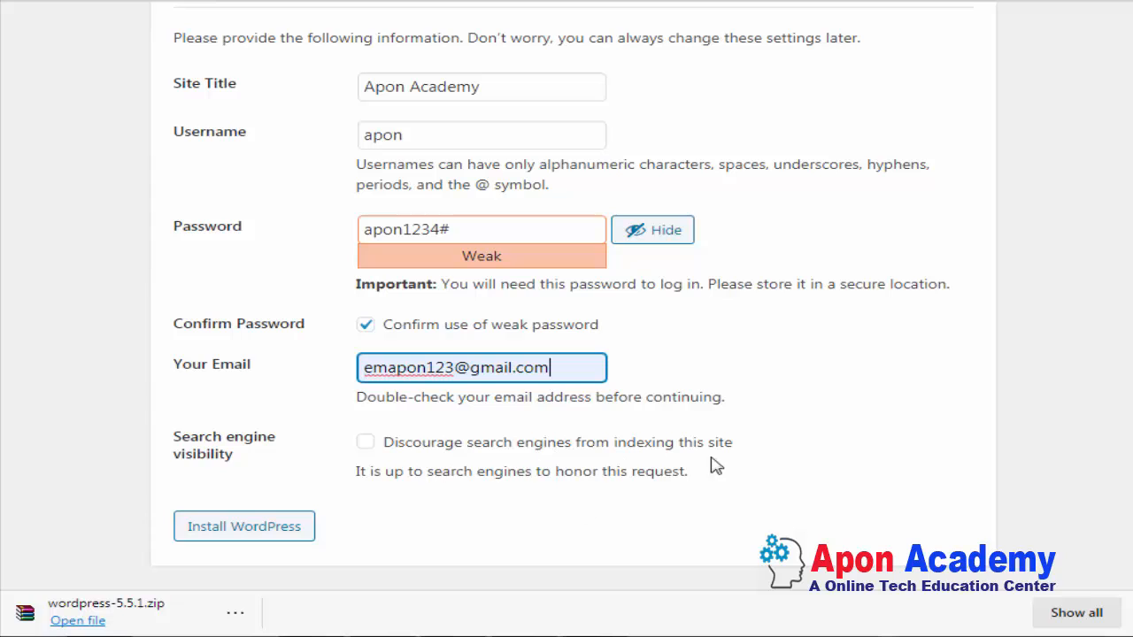
# - Discourage search engines from indexing the site, run the WordPress installation, and dismiss the browser's offer to save the password
pyautogui.click(366, 442)
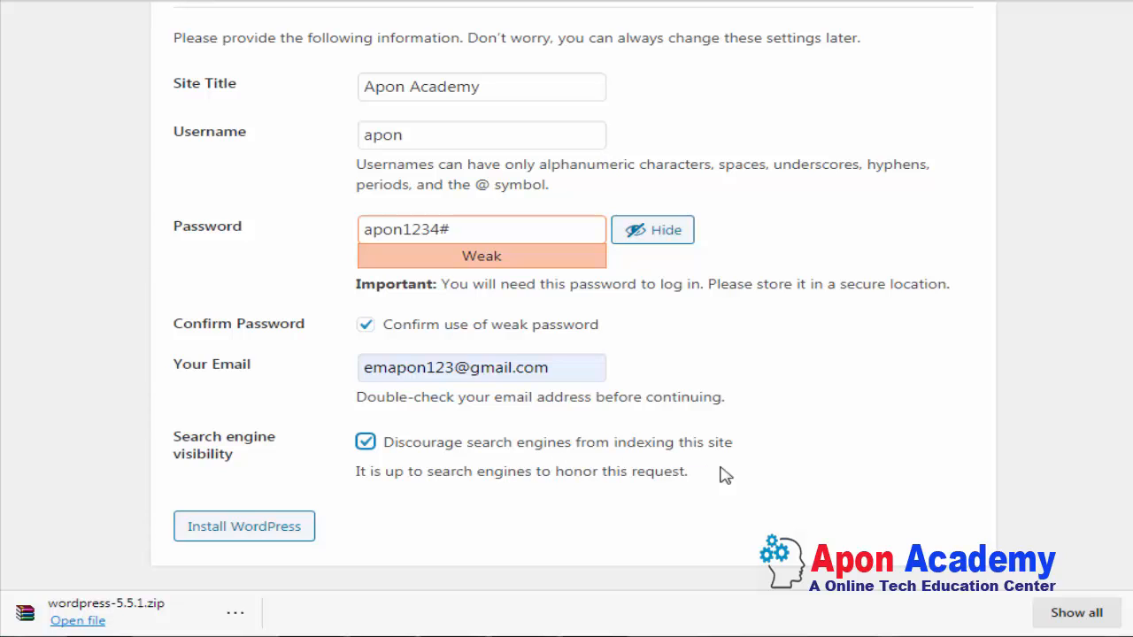
pyautogui.click(232, 529)
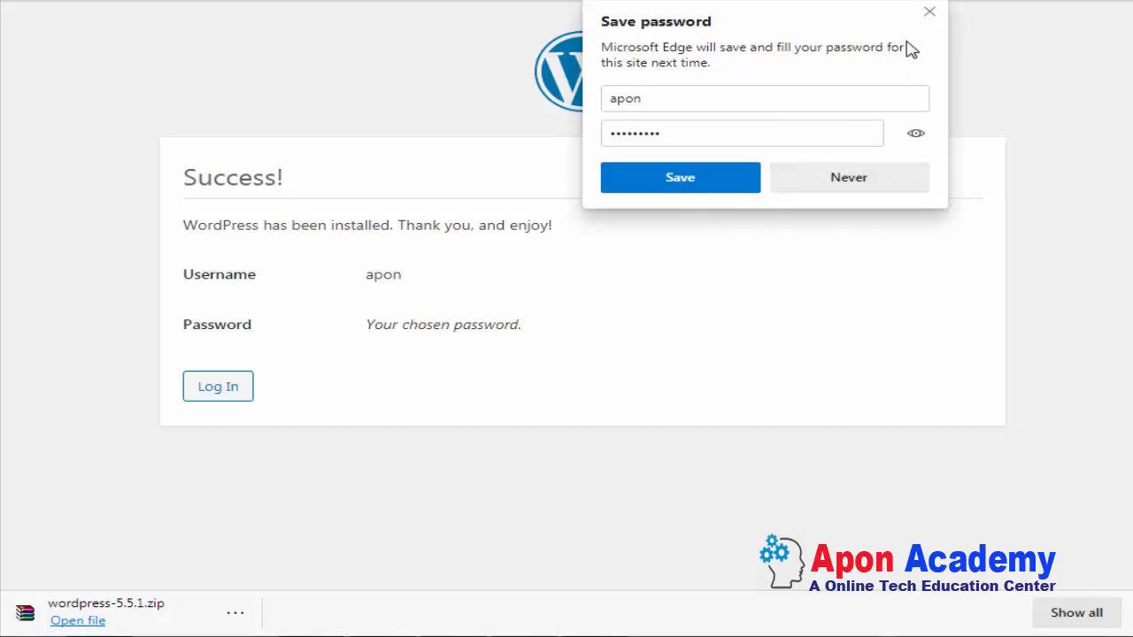
pyautogui.click(929, 14)
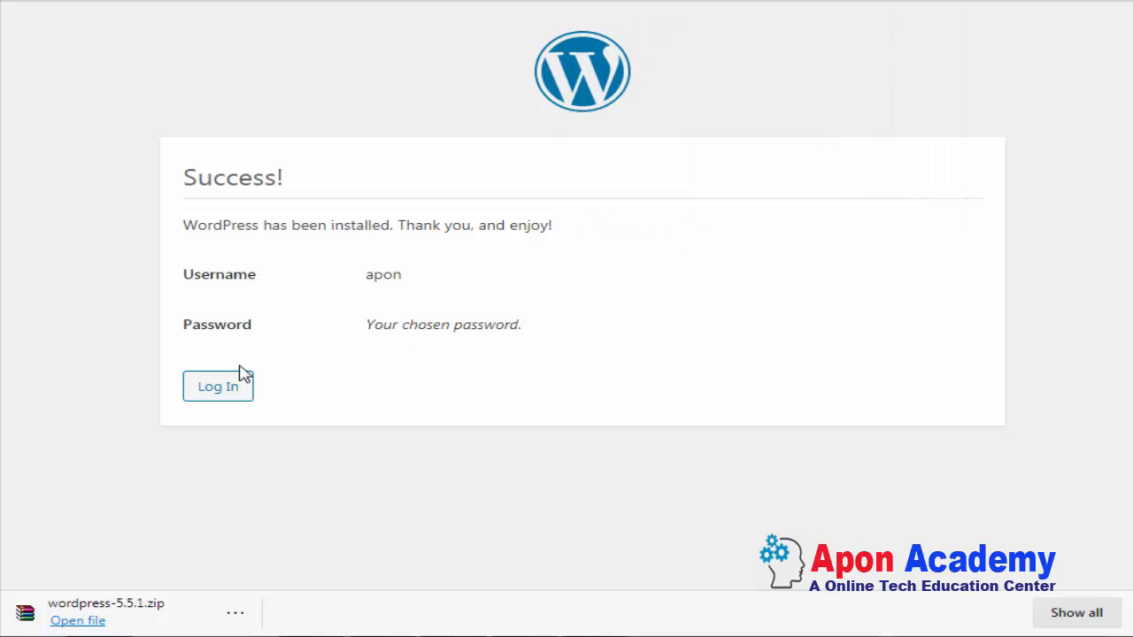
# - Log in to the new WordPress site with the username apon and the account password
pyautogui.click(218, 390)
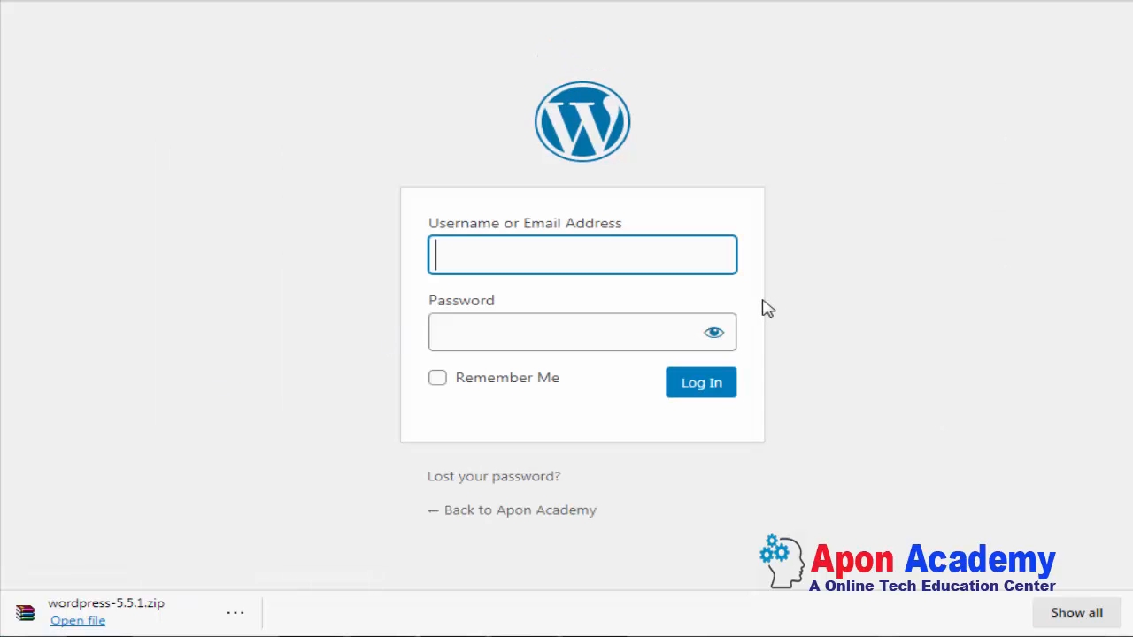
pyautogui.write('apon')
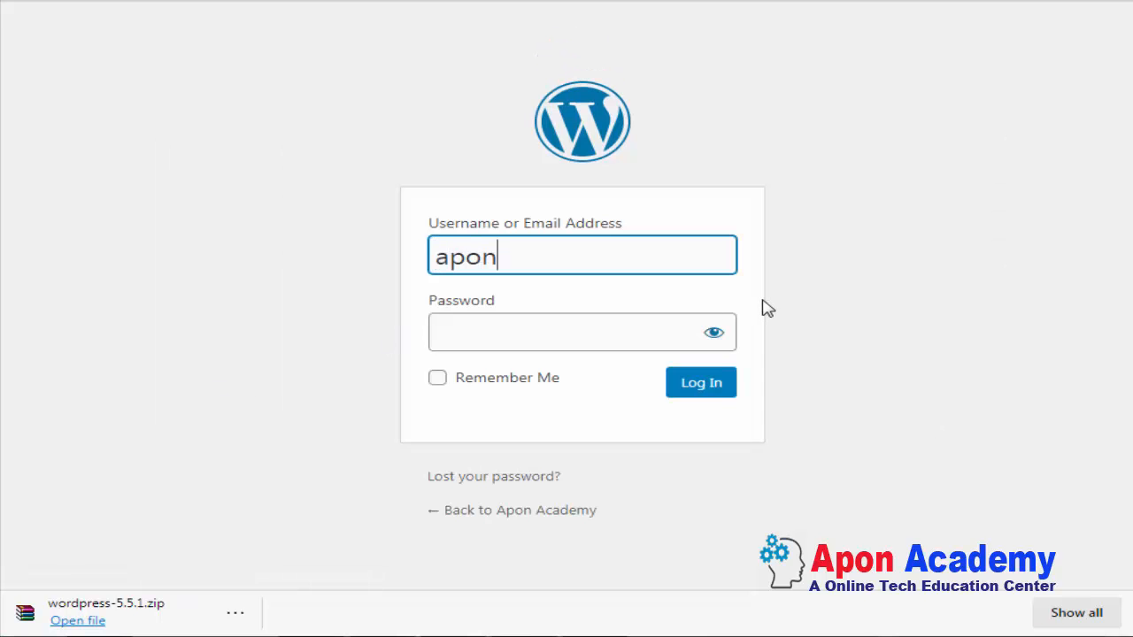
pyautogui.click(599, 324)
pyautogui.write('*********')
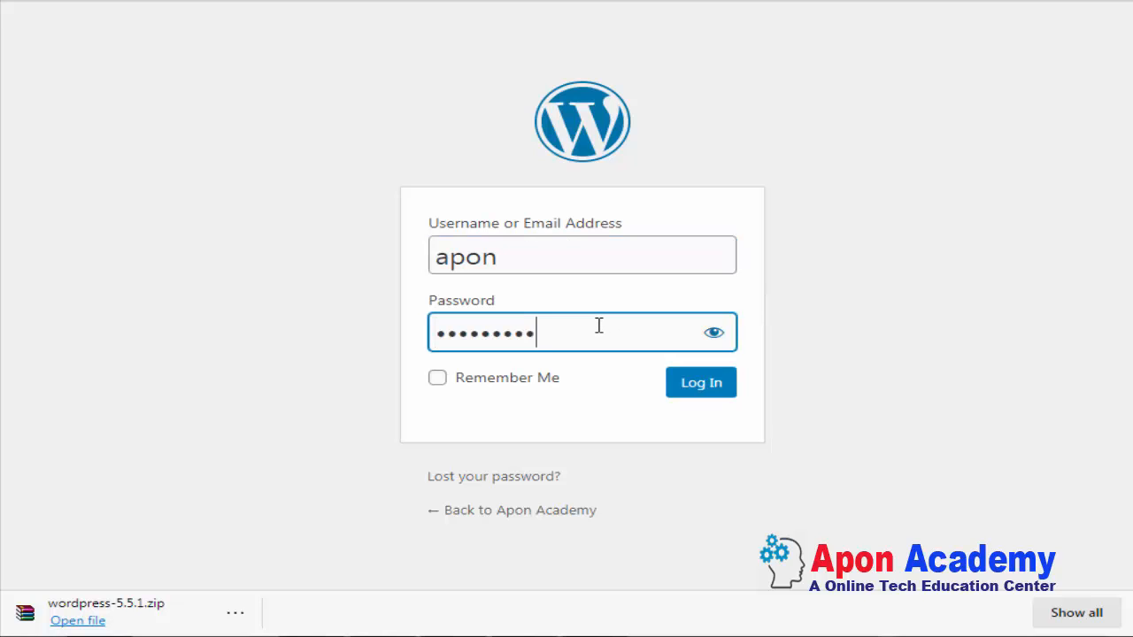
pyautogui.click(705, 386)
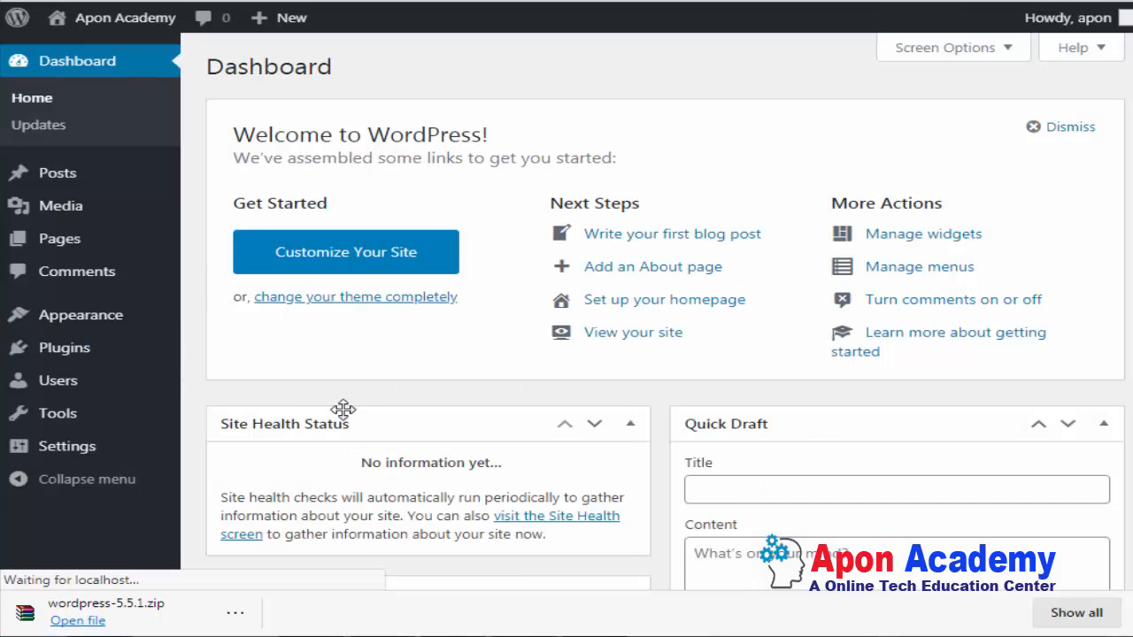
pyautogui.click(872, 180)
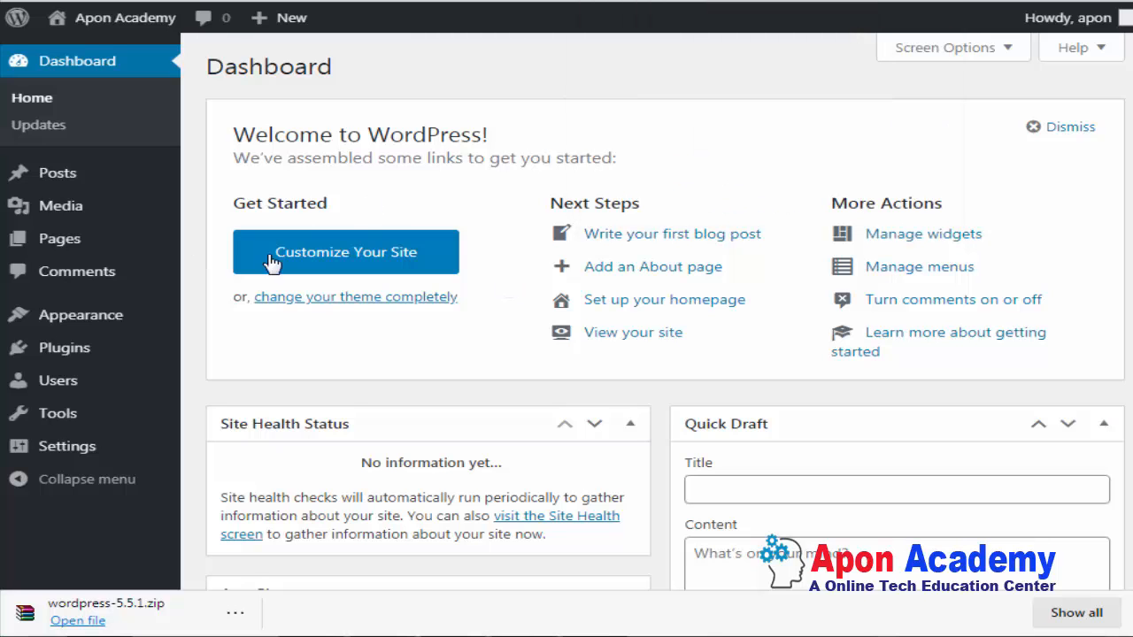
pyautogui.scroll(-6, 556, 338)
pyautogui.scroll(6, 556, 338)
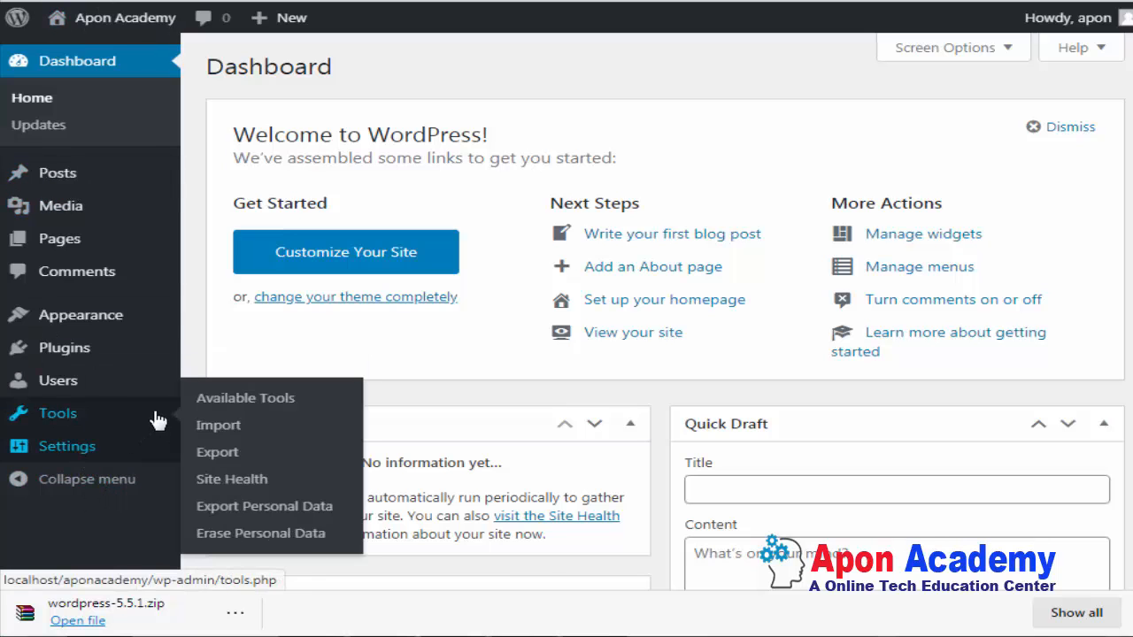
pyautogui.scroll(-3, 567, 461)
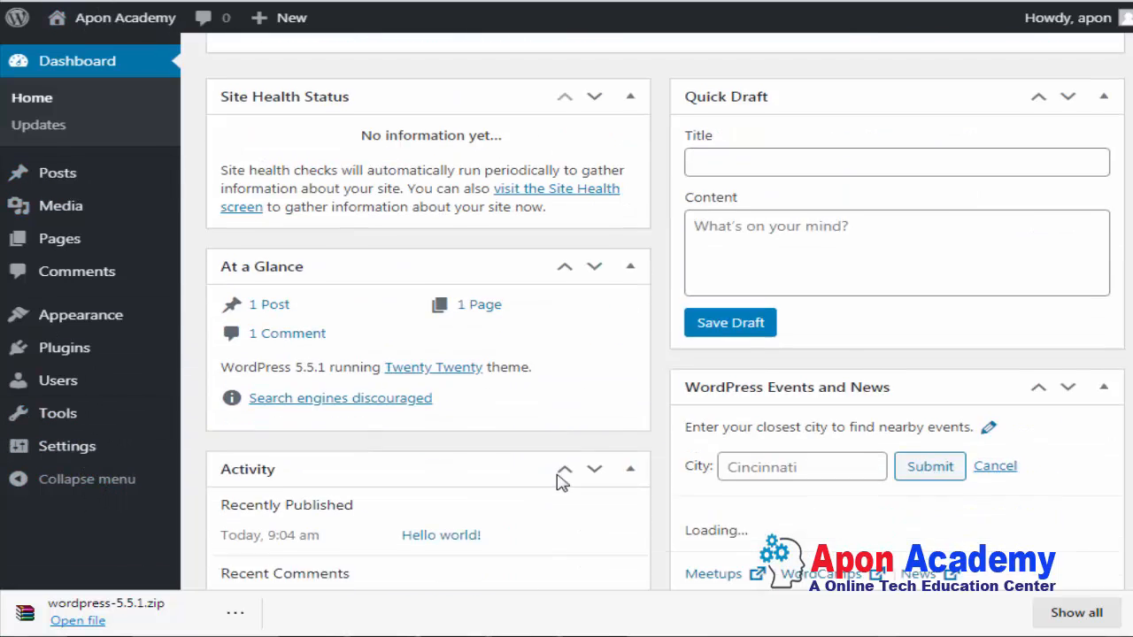
pyautogui.scroll(3, 585, 452)
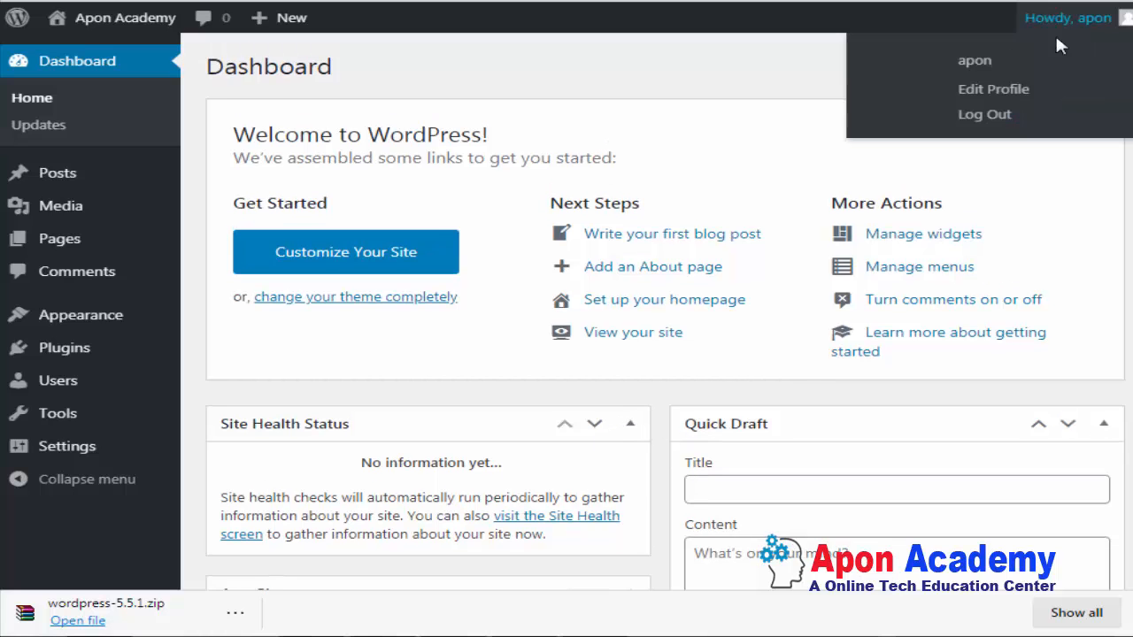
# - Hide the Site Health Status, At a Glance, Activity, Quick Draft, WordPress Events and News, and Welcome boxes from the dashboard
pyautogui.click(1004, 48)
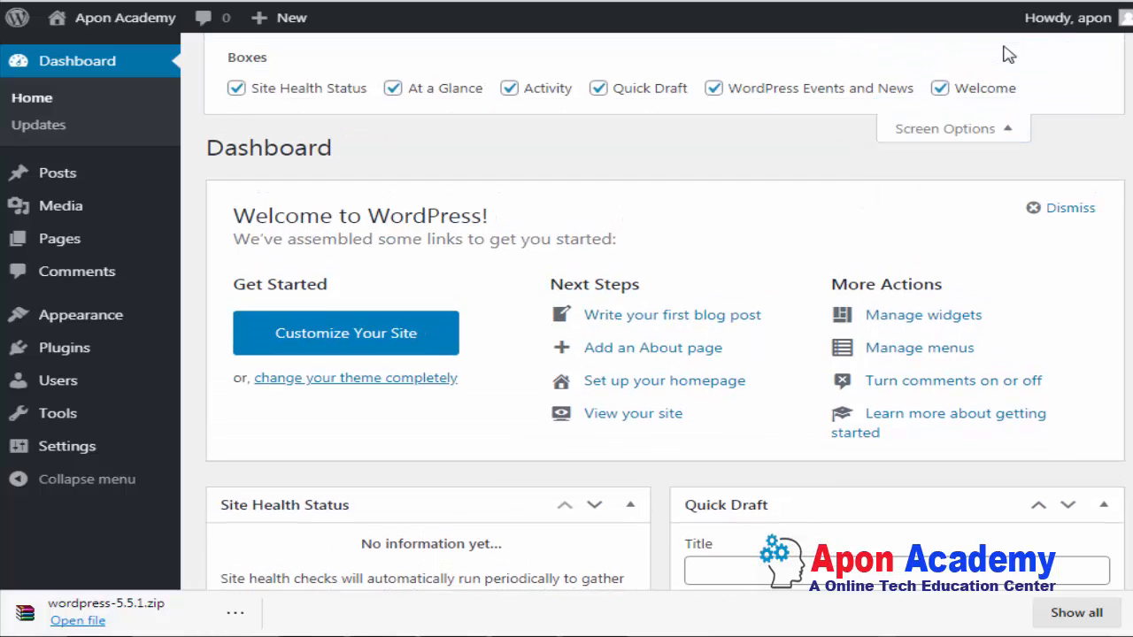
pyautogui.click(254, 93)
pyautogui.click(393, 92)
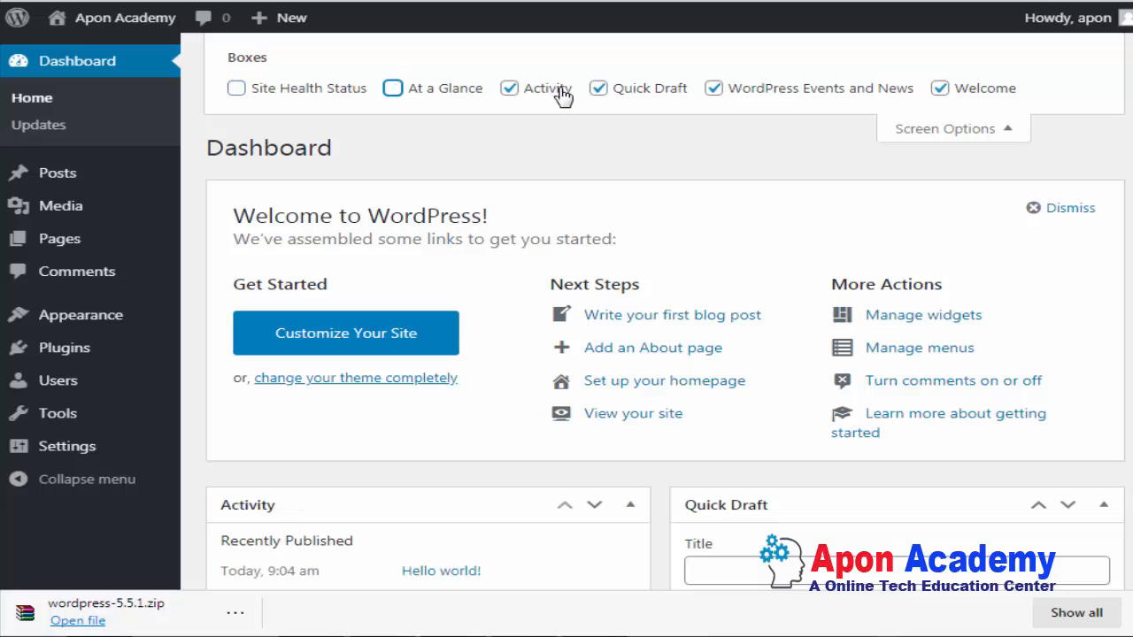
pyautogui.click(558, 90)
pyautogui.click(609, 89)
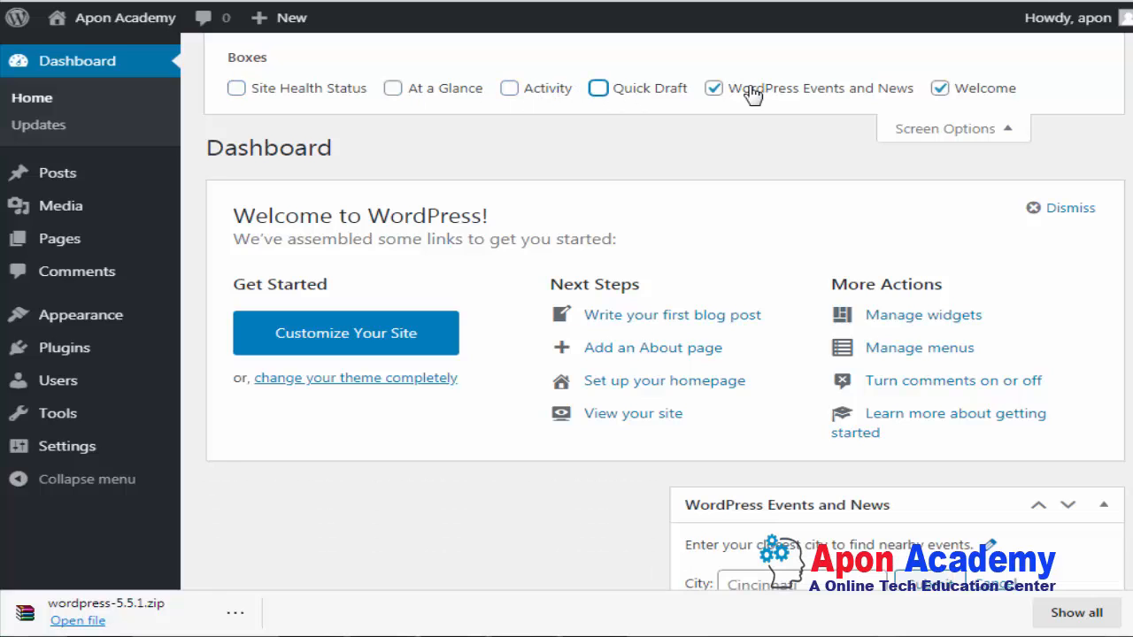
pyautogui.click(761, 90)
pyautogui.click(941, 88)
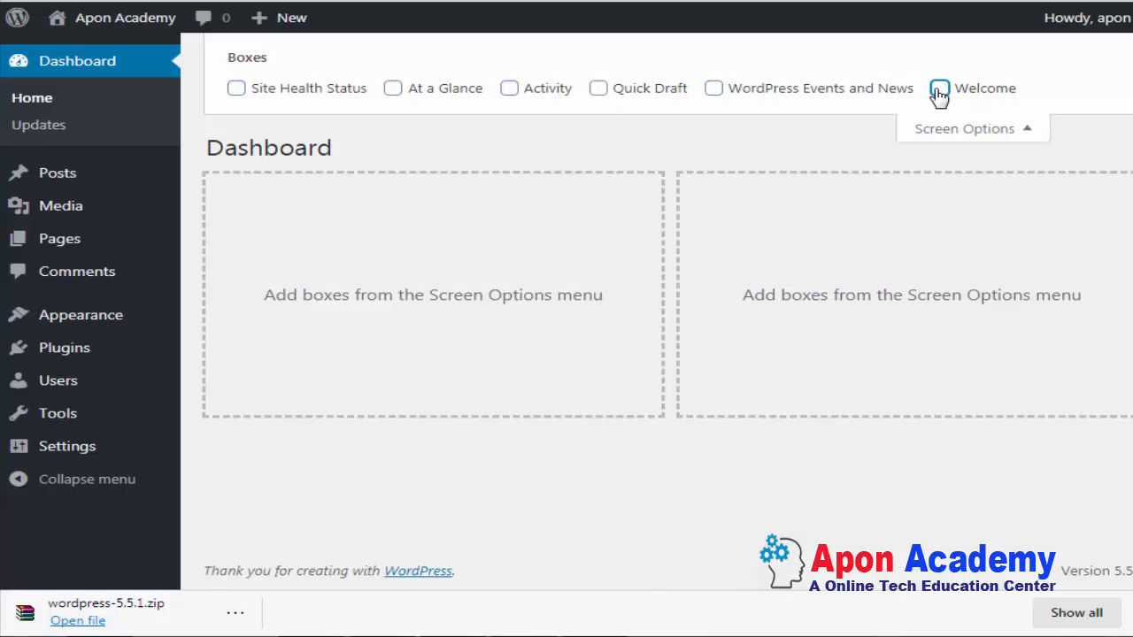